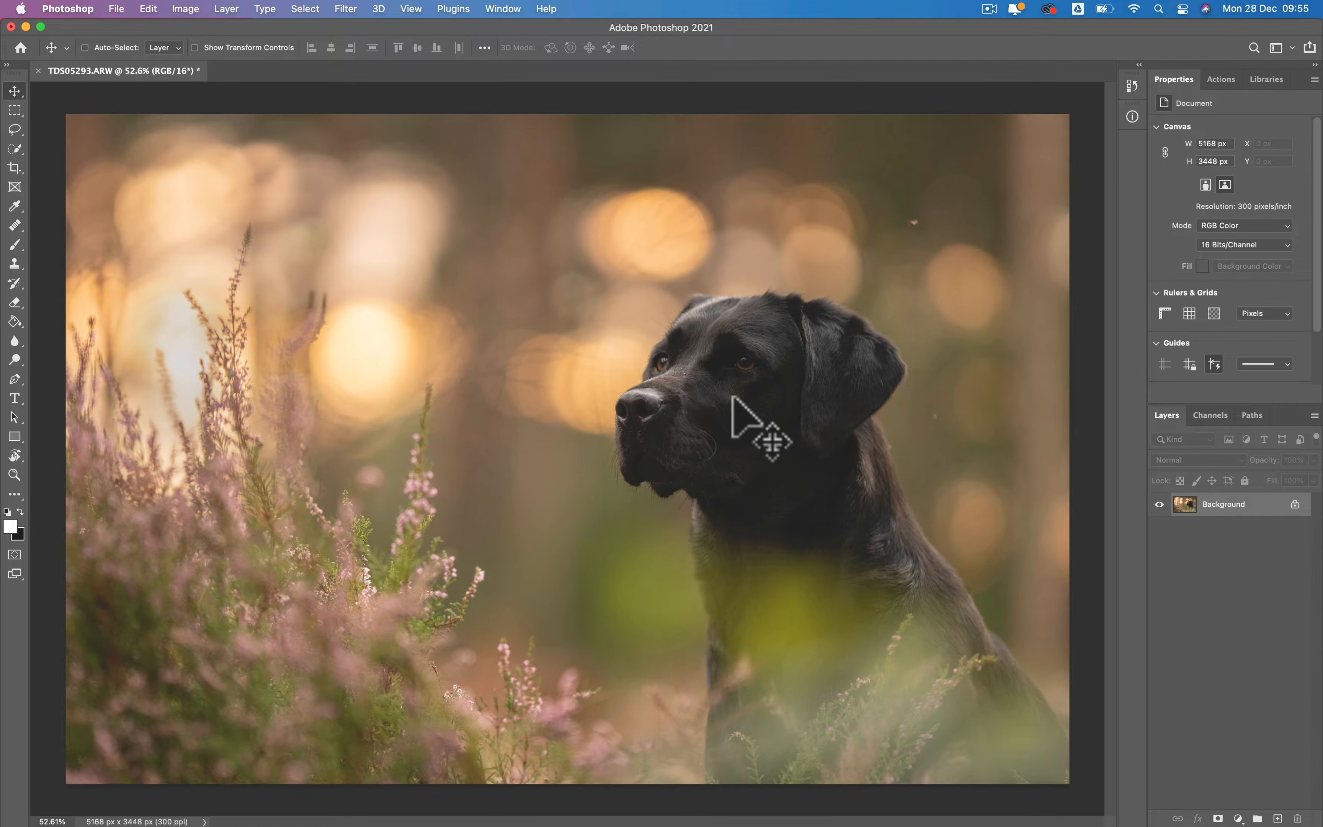
- Start the Crop tool and set its aspect ratio to Original Ratio
{"action": "left_click", "coordinate": [1009, 400]}
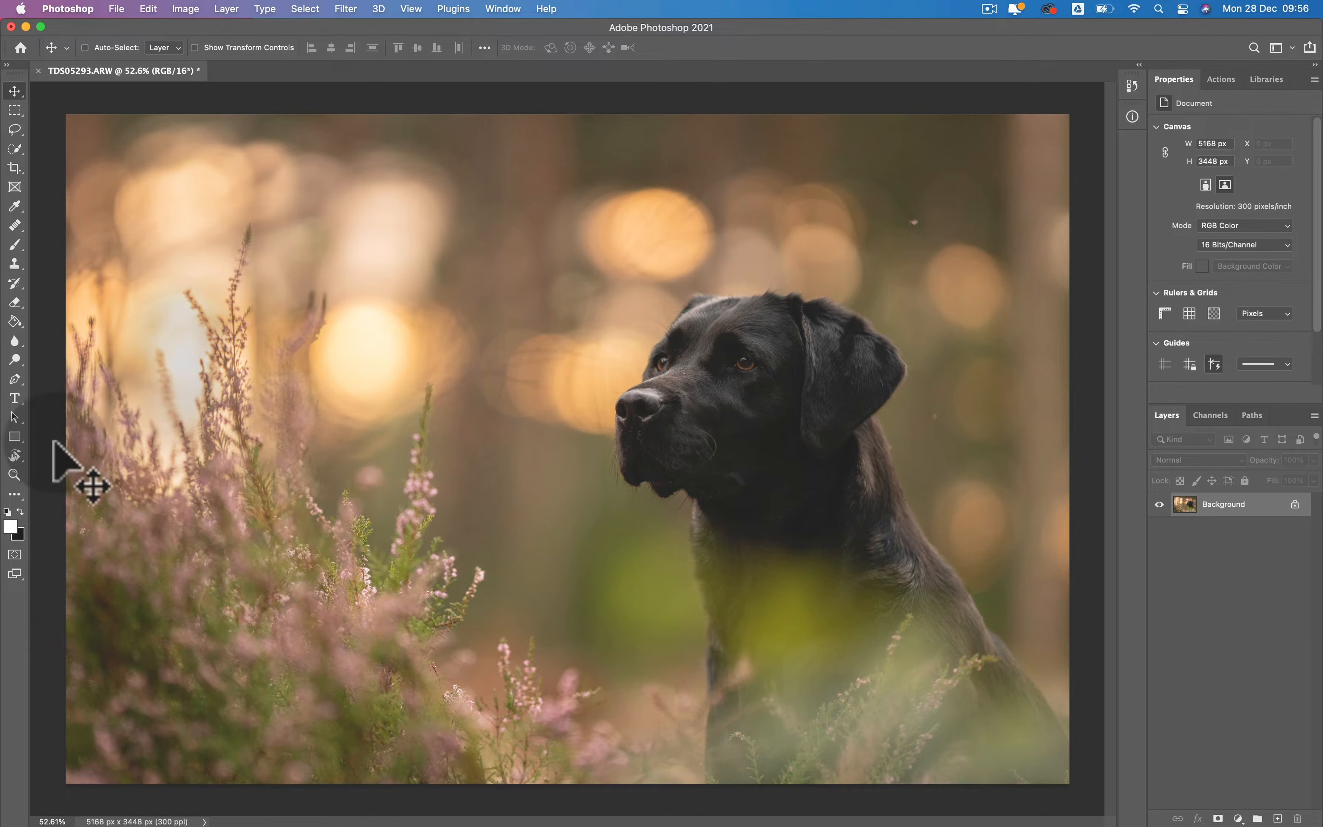
{"action": "left_click", "coordinate": [15, 168]}
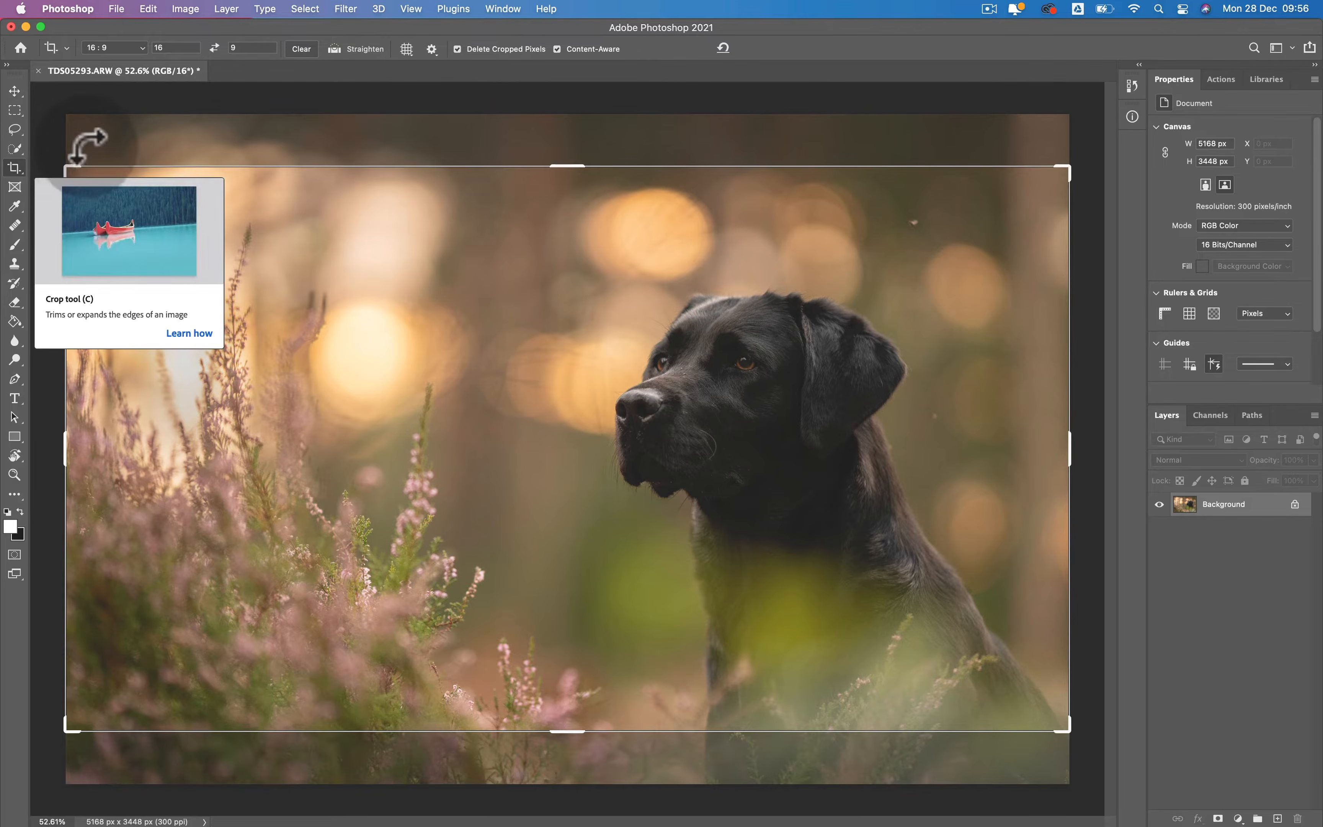
{"action": "left_click", "coordinate": [115, 48]}
{"action": "scroll", "coordinate": [118, 44], "scroll_direction": "up", "scroll_amount": 4}
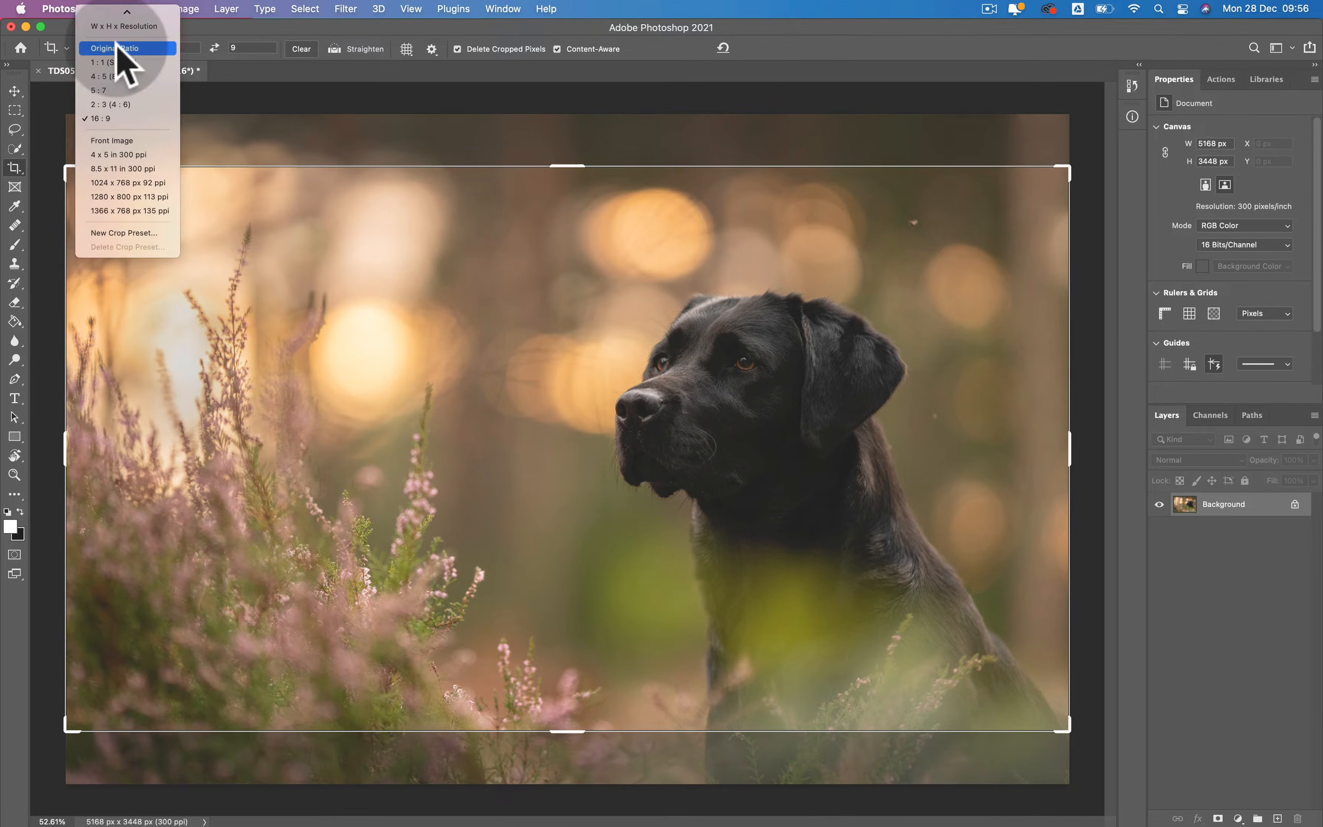
{"action": "left_click", "coordinate": [115, 48]}
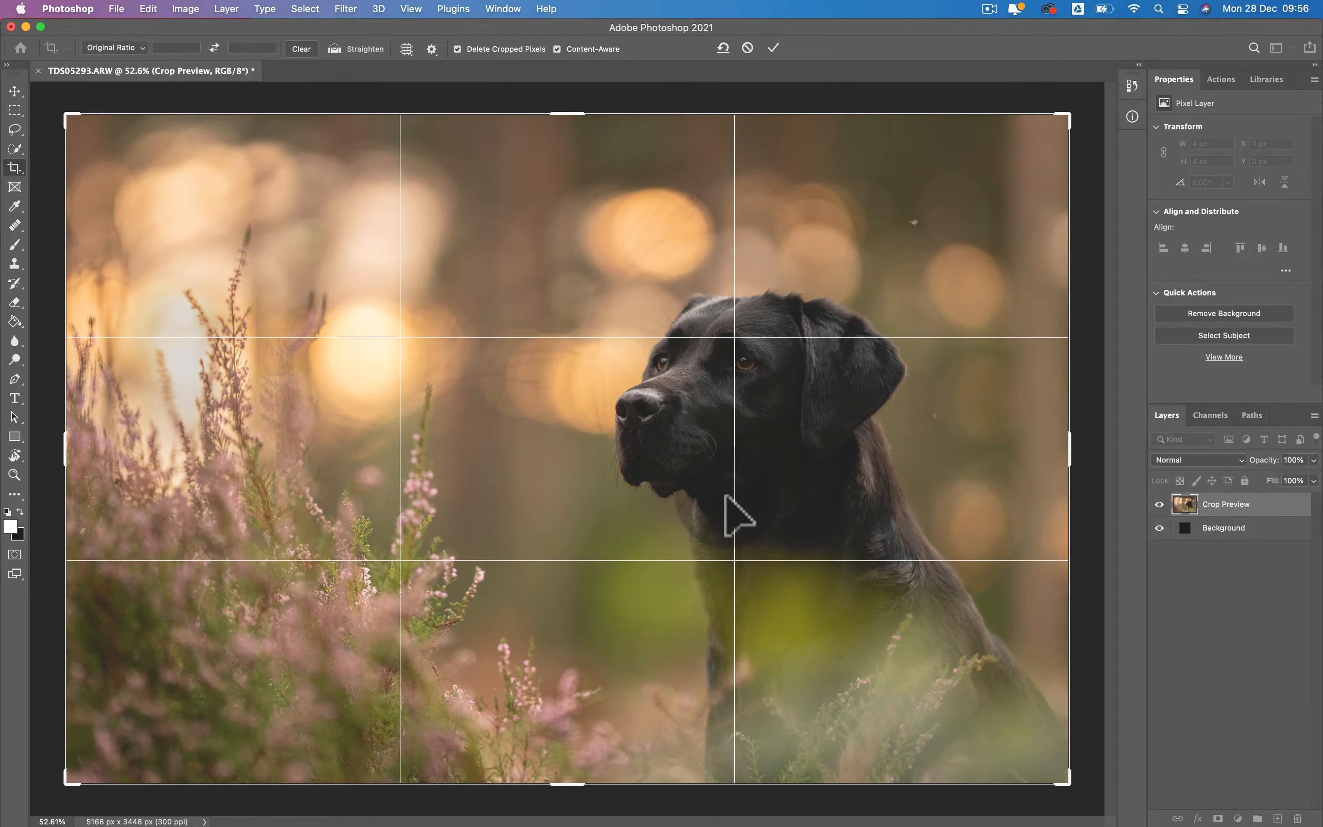
- Cycle through the crop overlay guides to compare the compositions, ending back on the rule of thirds grid
{"action": "key", "text": "o"}
{"action": "key", "text": "o"}
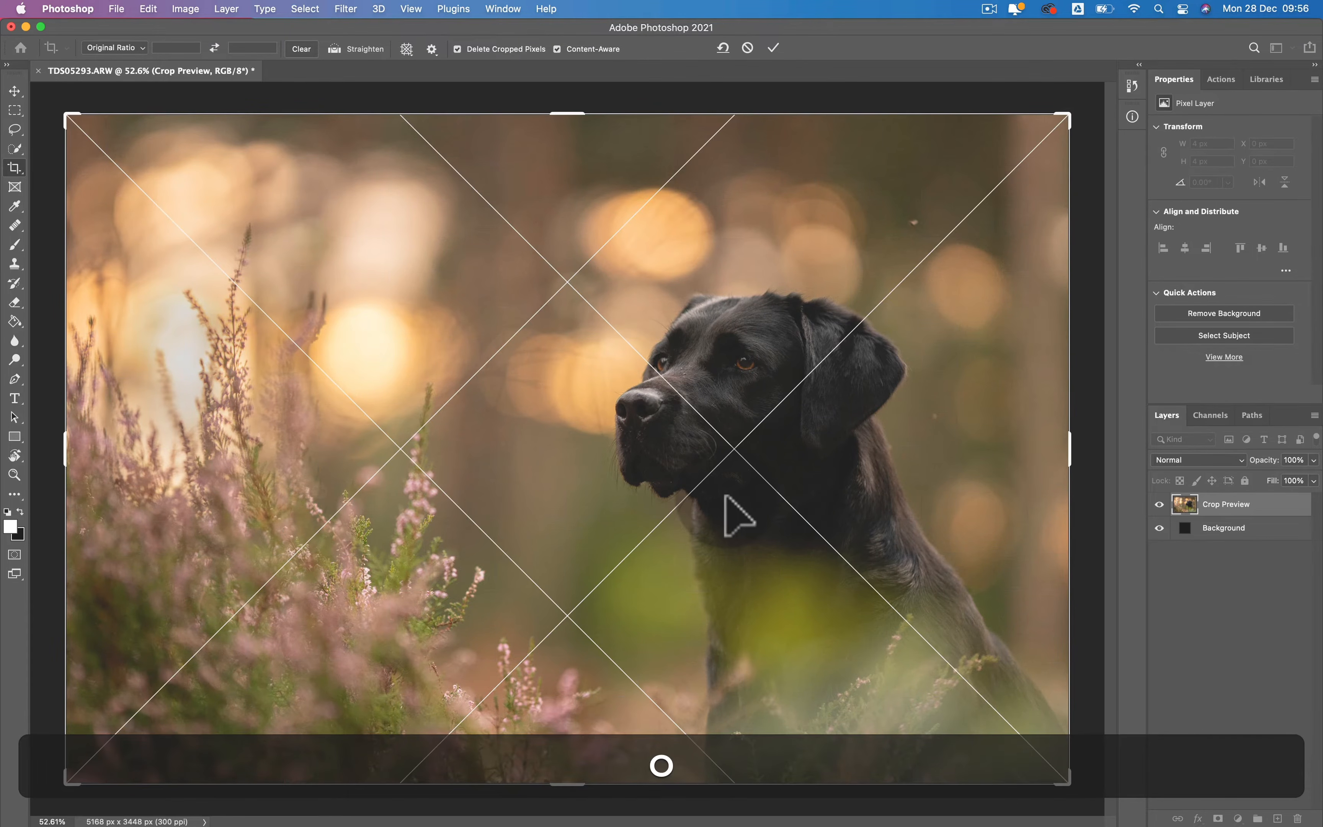
{"action": "key", "text": "o"}
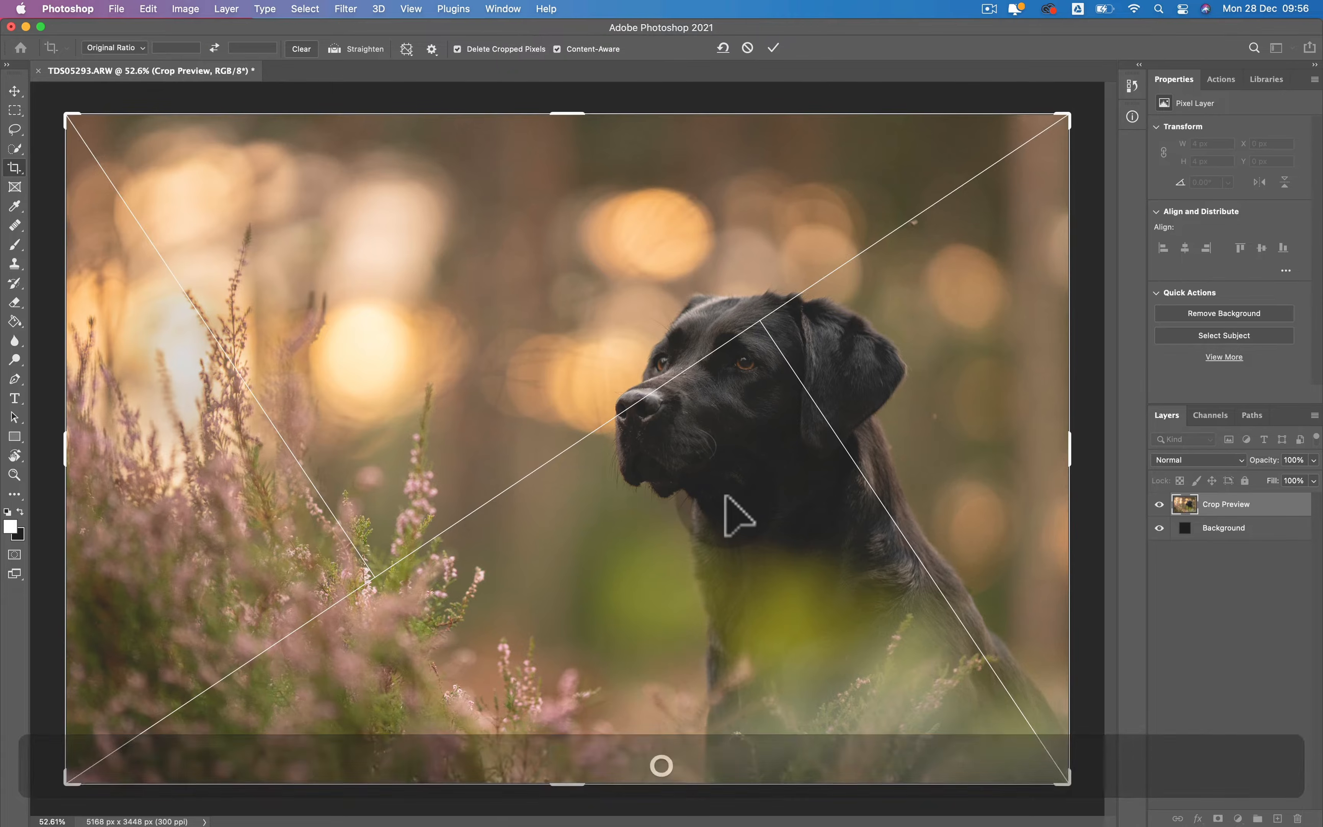
{"action": "key", "text": "o"}
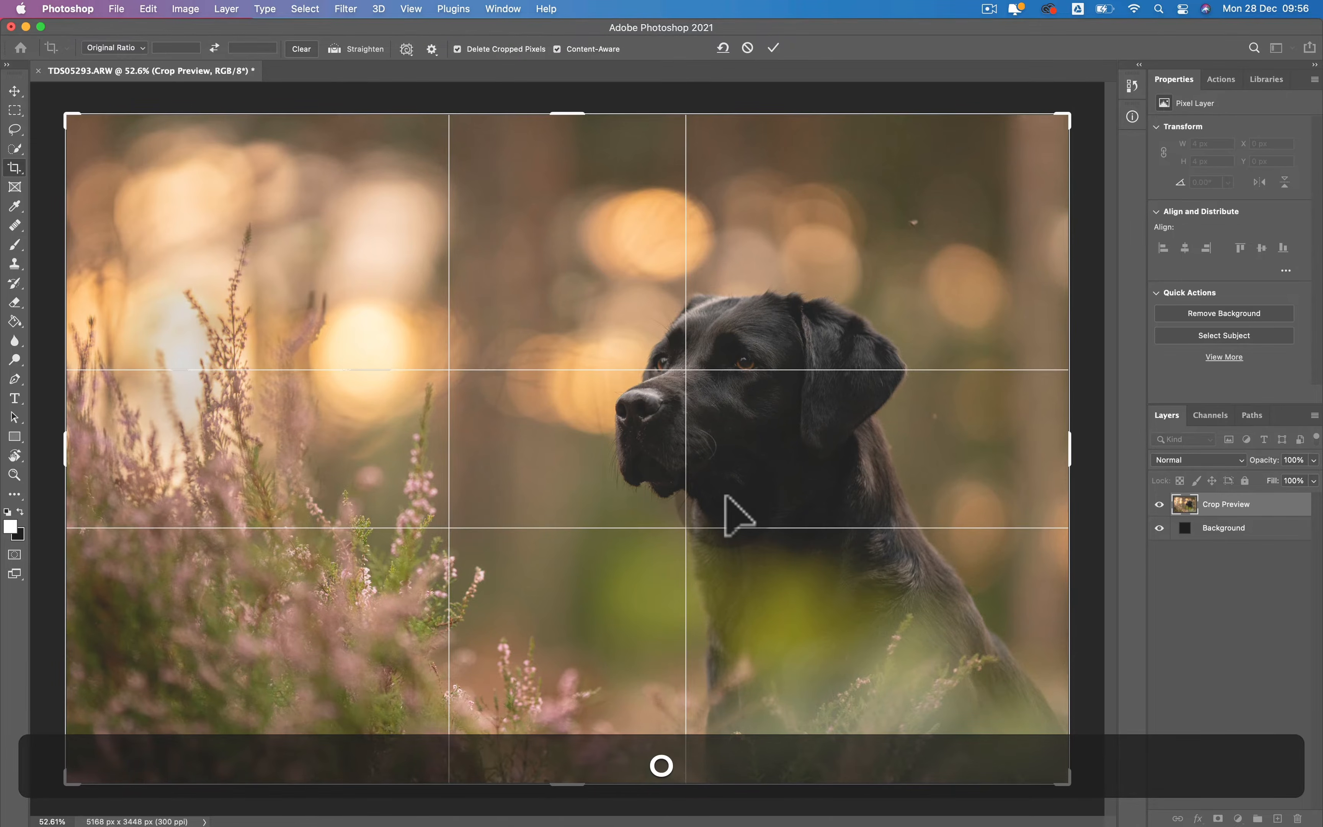
{"action": "key", "text": "o"}
{"action": "key", "text": "o"}
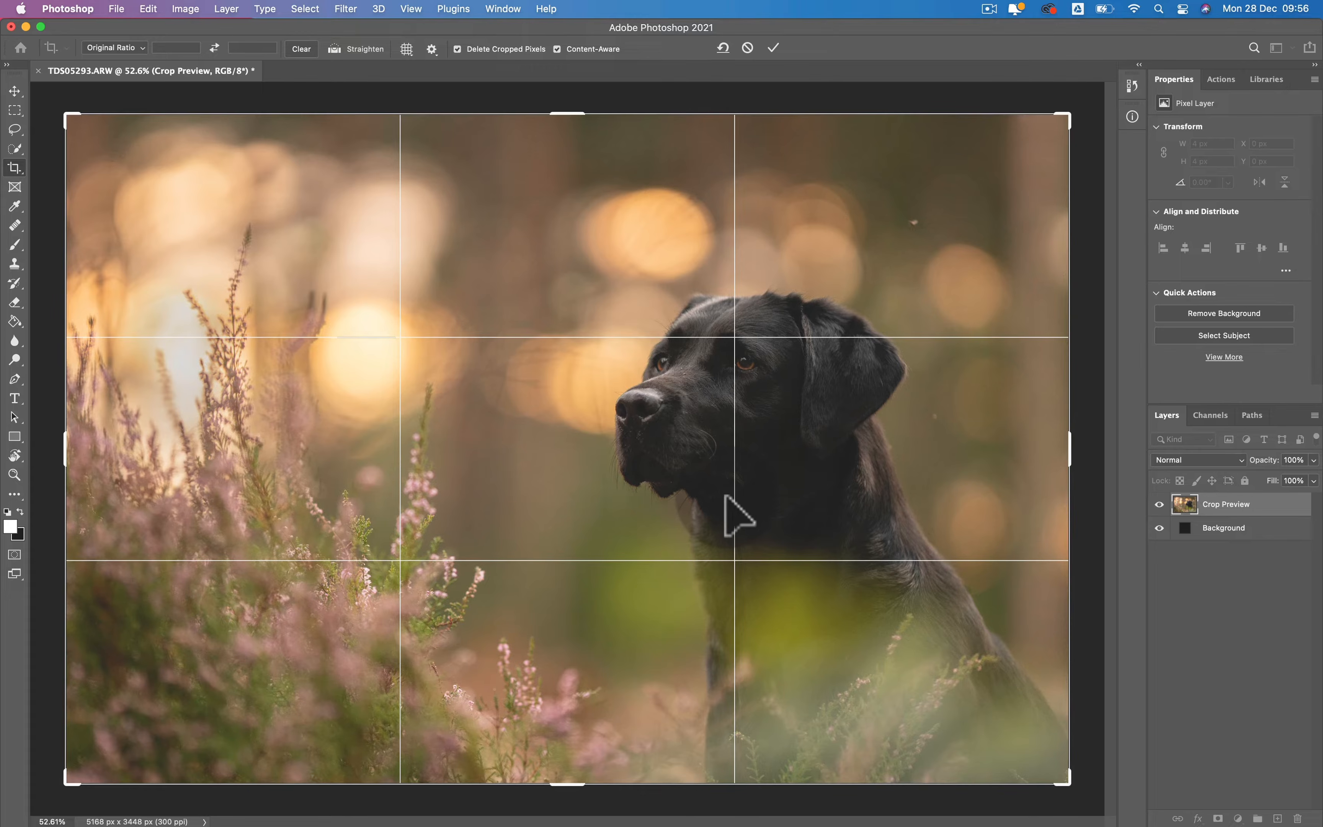
- Shift the photo slightly upward inside the crop frame and extend the frame a little beyond both sides of the photo
{"action": "left_click", "coordinate": [570, 539]}
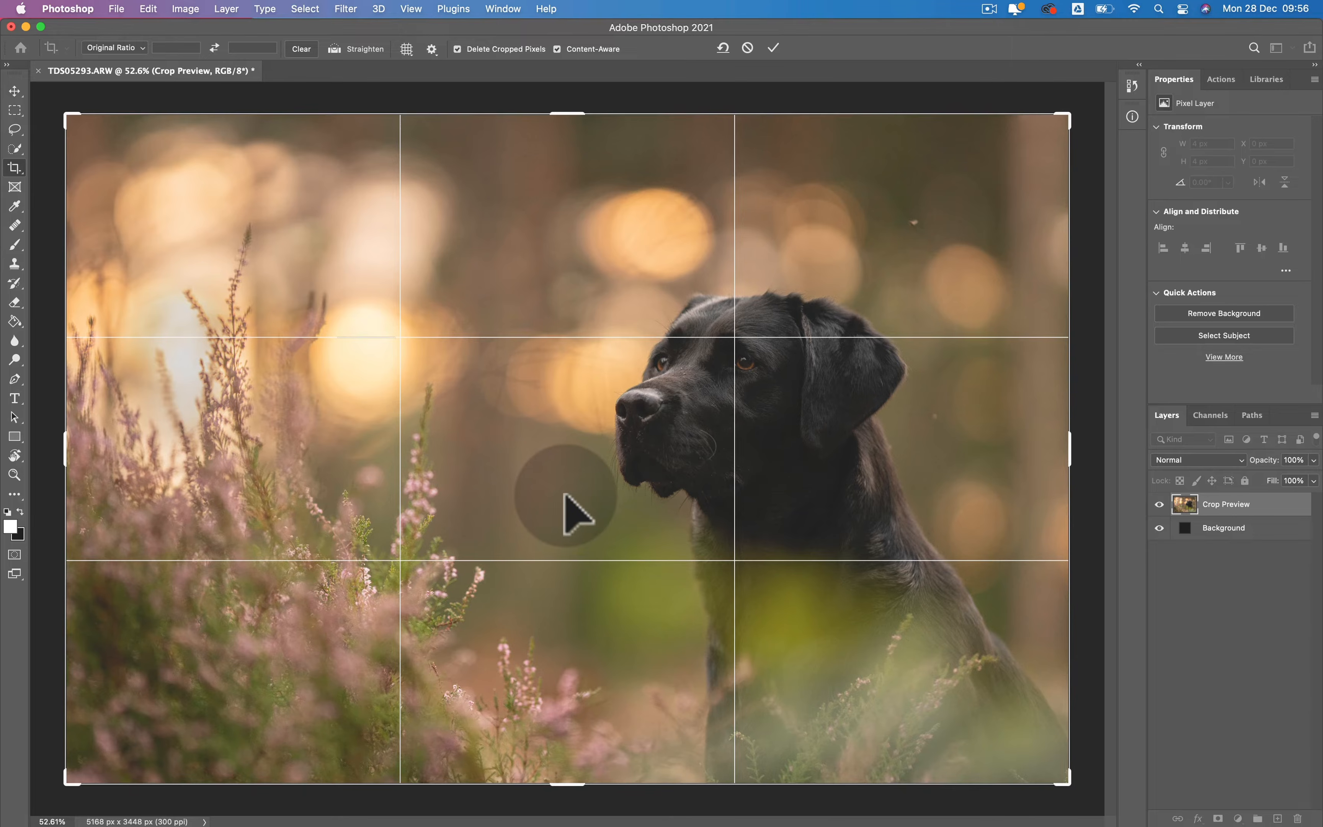
{"action": "left_click_drag", "start_coordinate": [565, 537], "coordinate": [564, 517]}
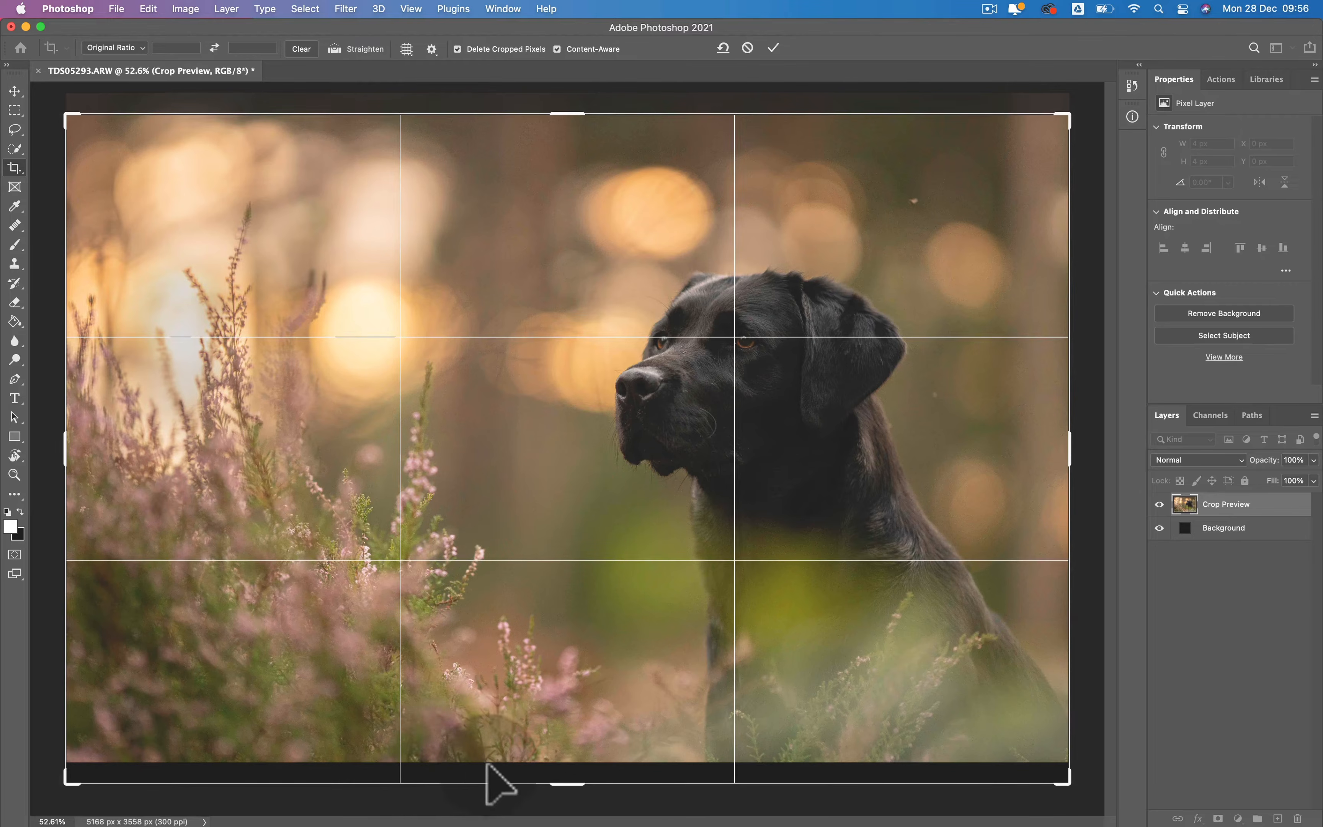
{"action": "left_click_drag", "start_coordinate": [500, 586], "coordinate": [499, 587]}
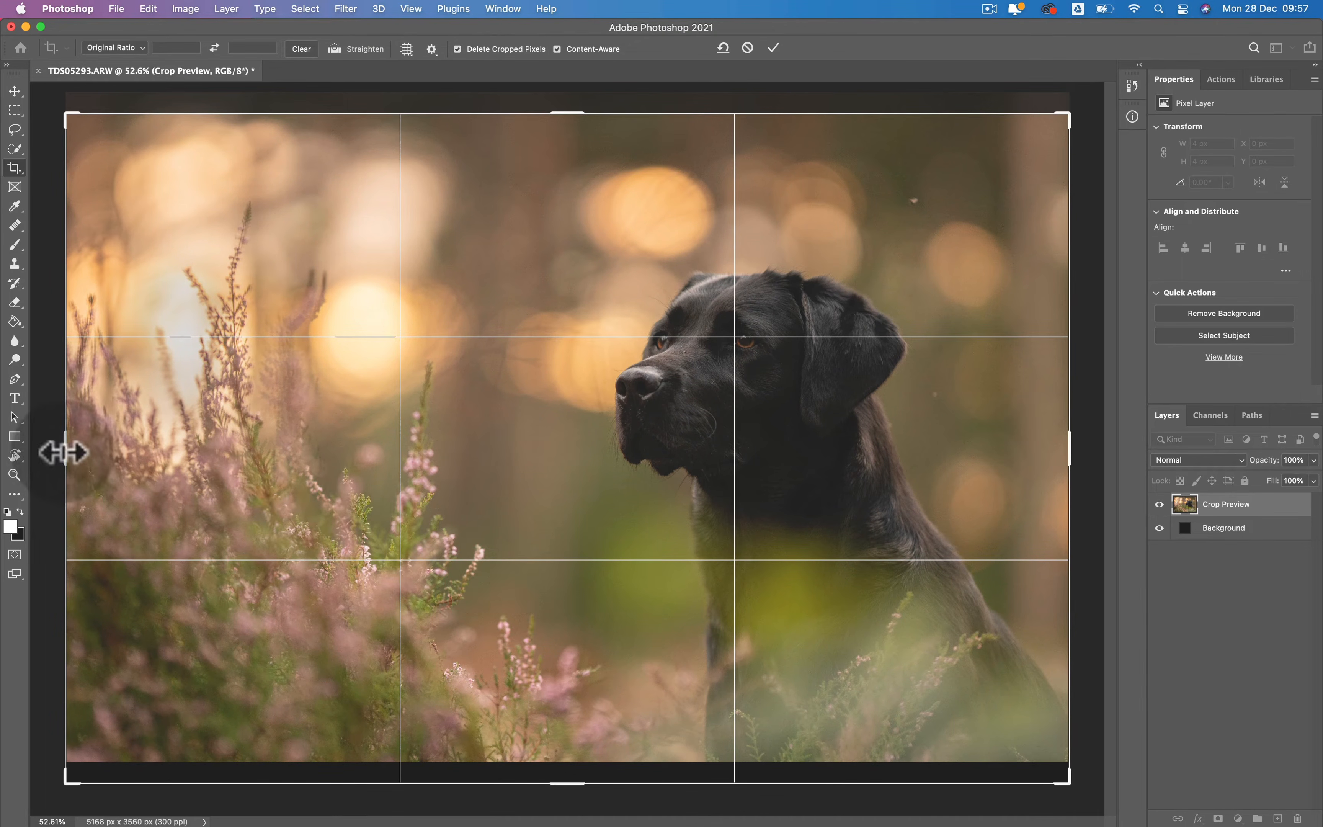
{"action": "left_click_drag", "start_coordinate": [64, 452], "coordinate": [53, 451]}
{"action": "left_click_drag", "start_coordinate": [281, 474], "coordinate": [282, 474]}
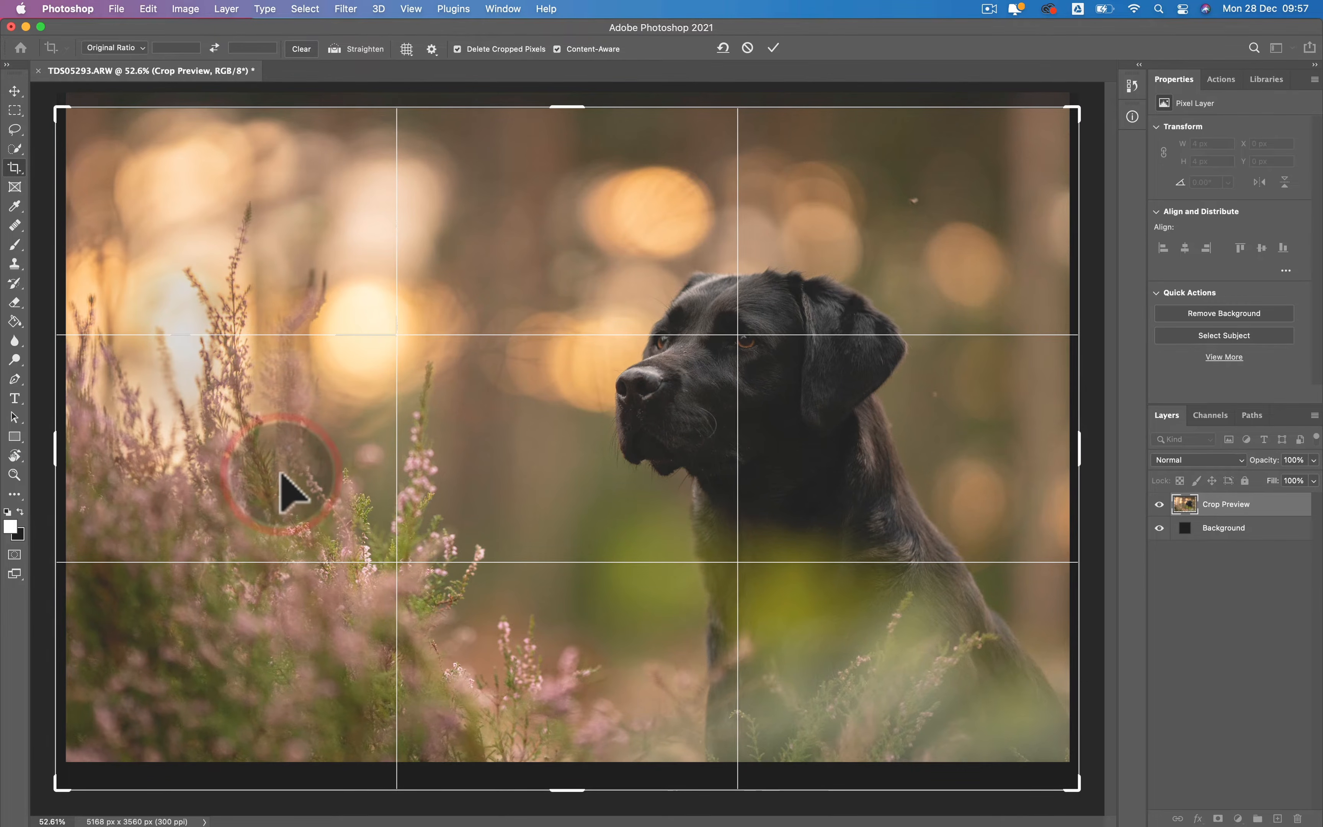
- Nudge the photo slightly to the right inside the crop frame
{"action": "key", "text": "Left"}
{"action": "key", "text": "Right"}
{"action": "key", "text": "Right"}
{"action": "key", "text": "Right"}
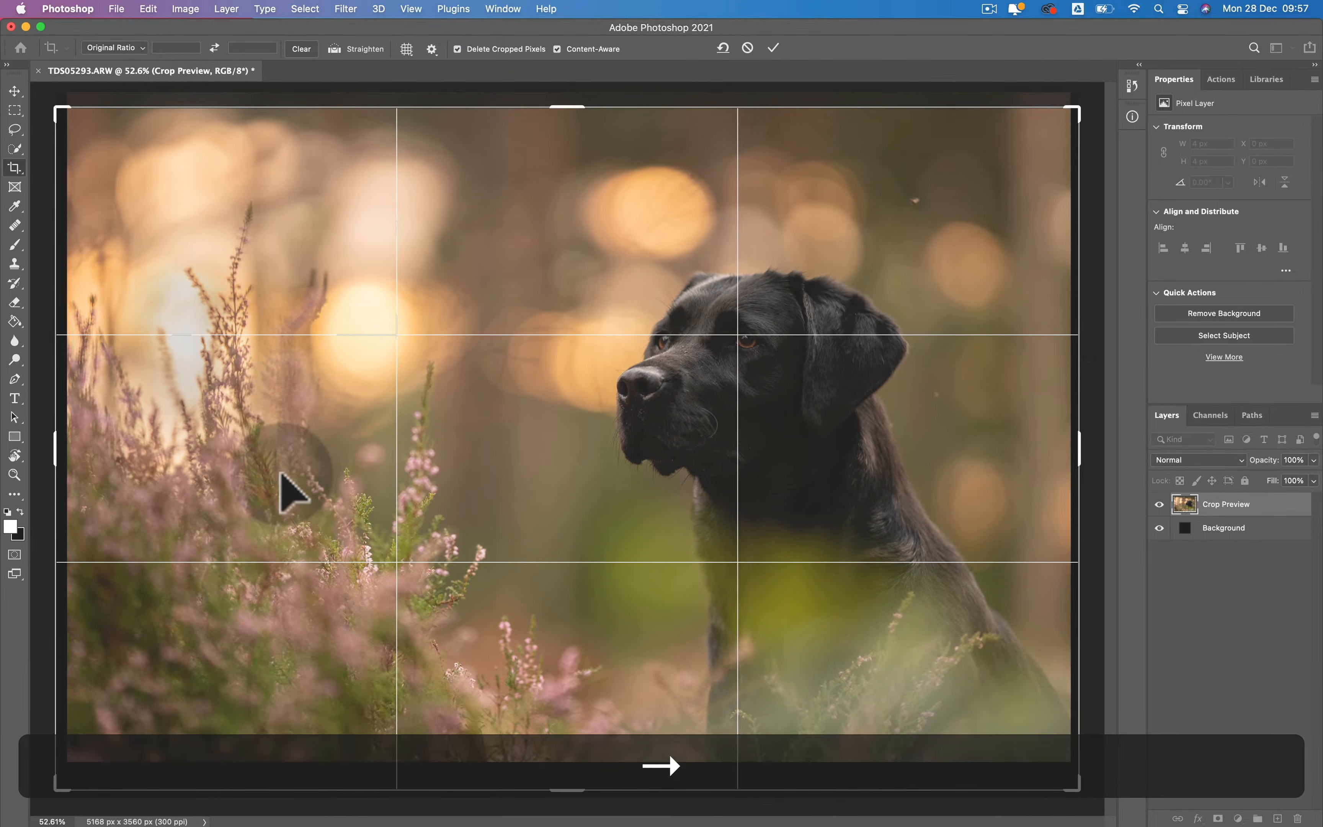
{"action": "key", "text": "Right"}
{"action": "key", "text": "Right"}
{"action": "key", "text": "Right"}
{"action": "key", "text": "Right"}
{"action": "key", "text": "Right"}
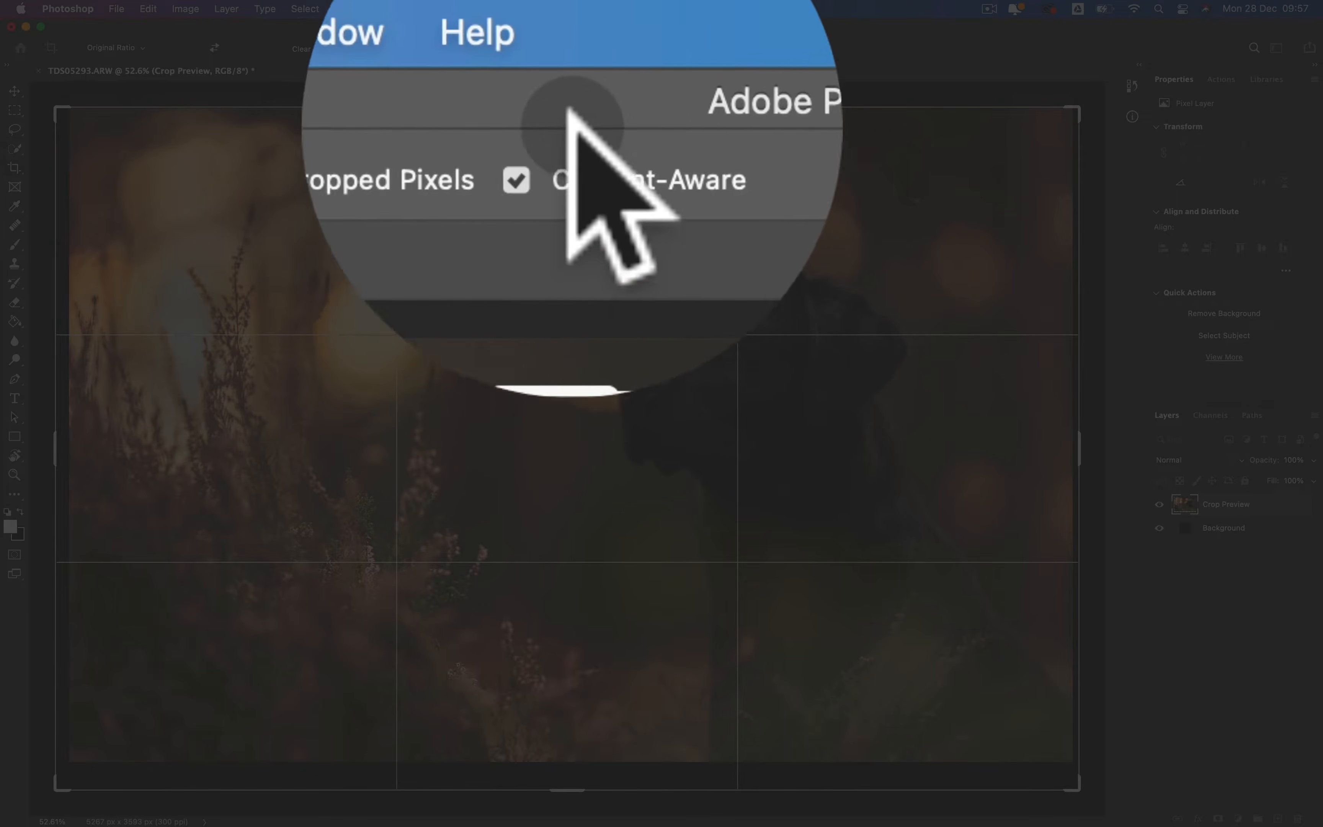
- Commit the crop with Content-Aware enabled so the empty edges are filled
{"action": "left_click", "coordinate": [557, 49]}
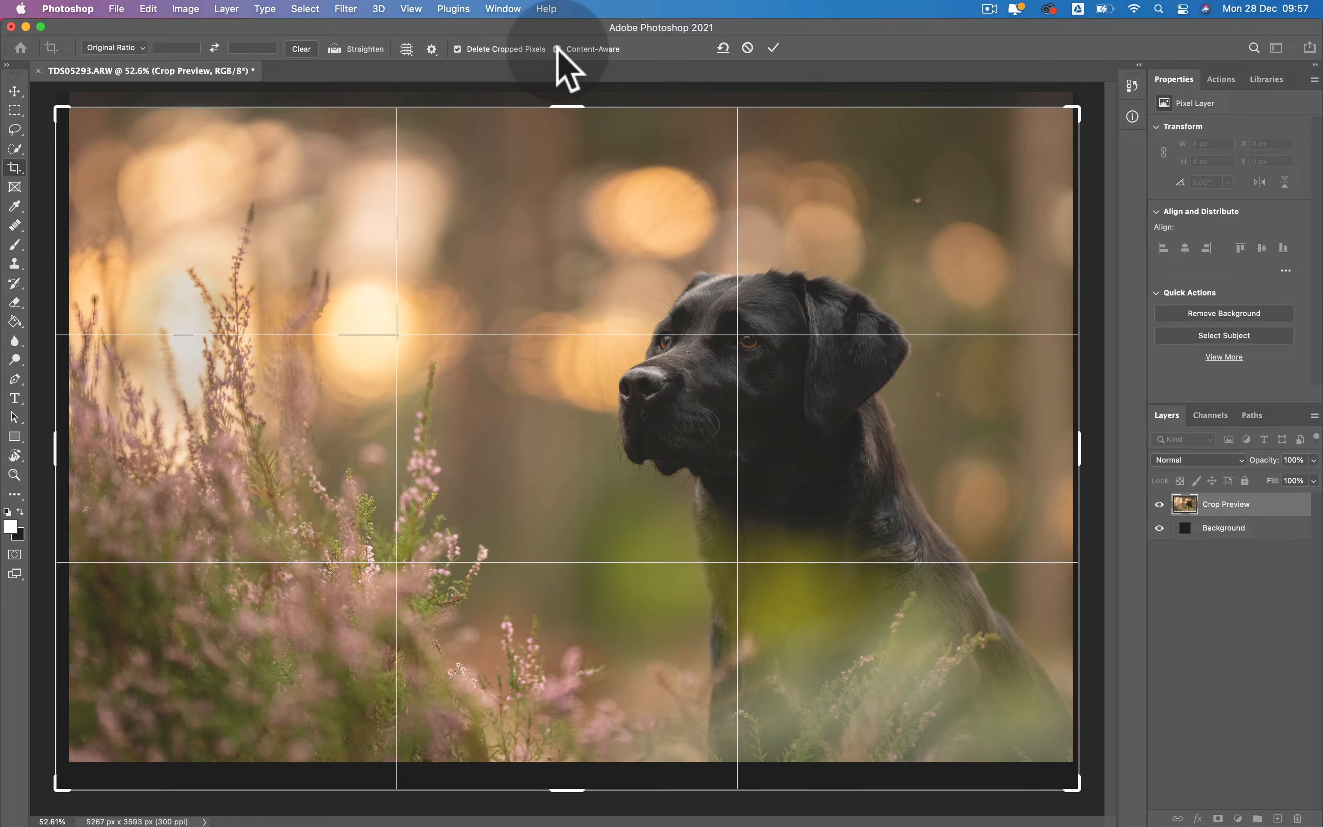
{"action": "left_click", "coordinate": [557, 49]}
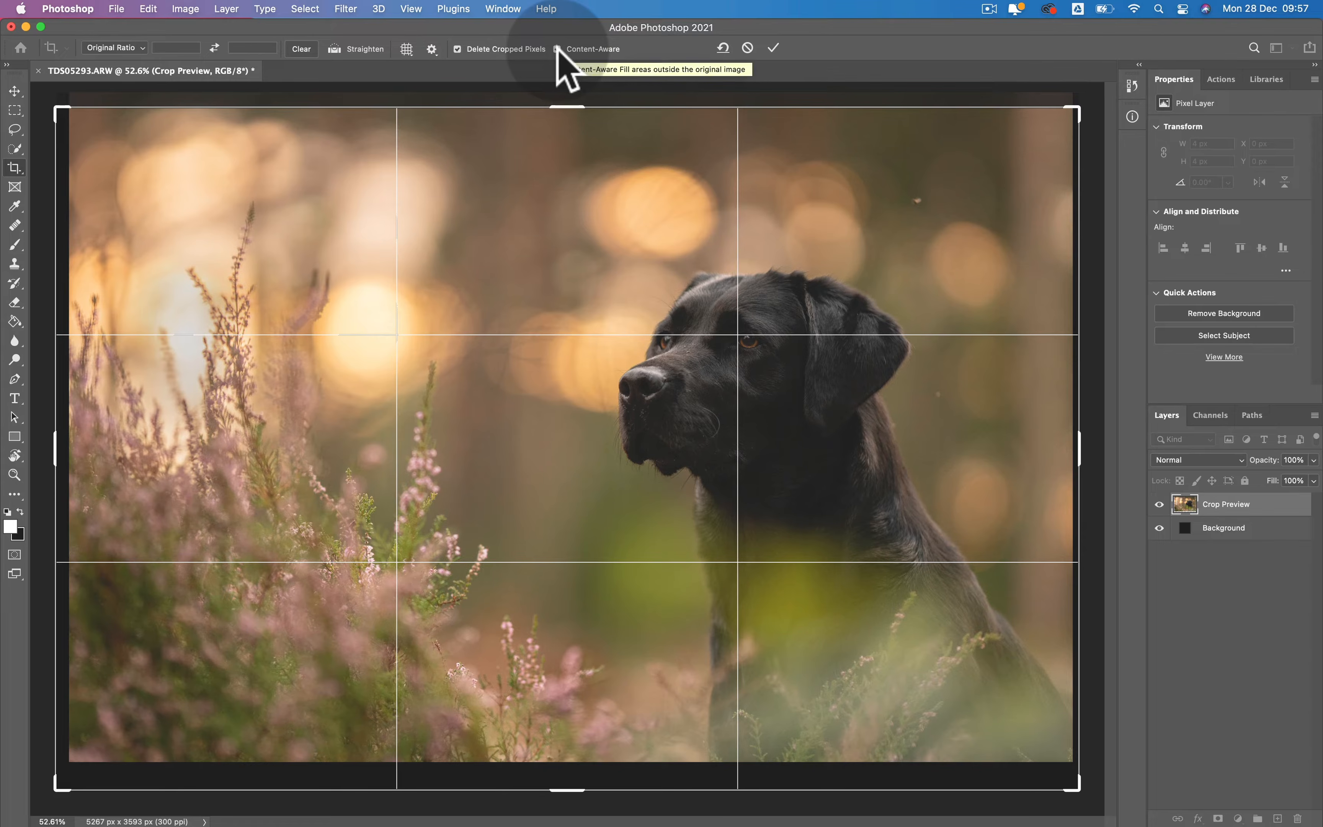
{"action": "left_click", "coordinate": [774, 48]}
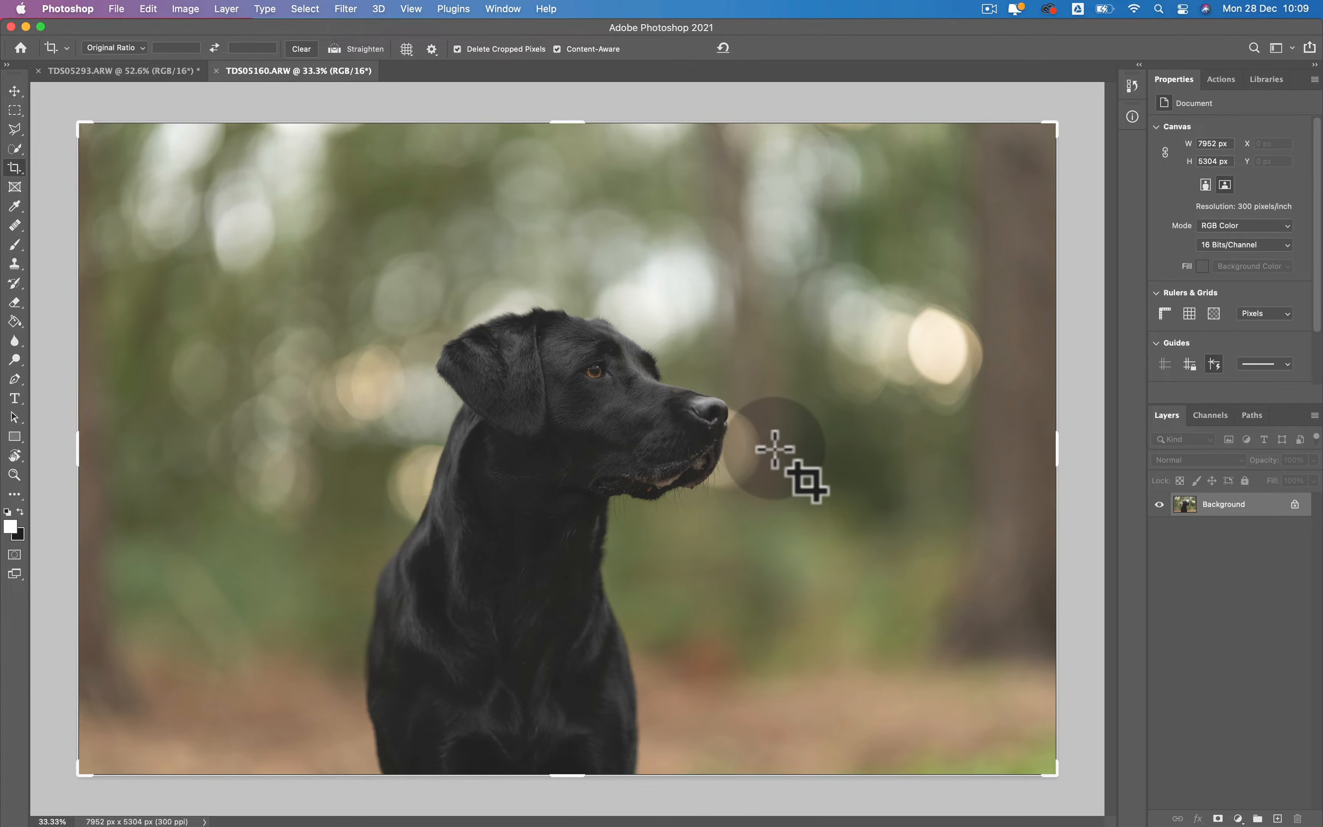
{"action": "key", "text": "v"}
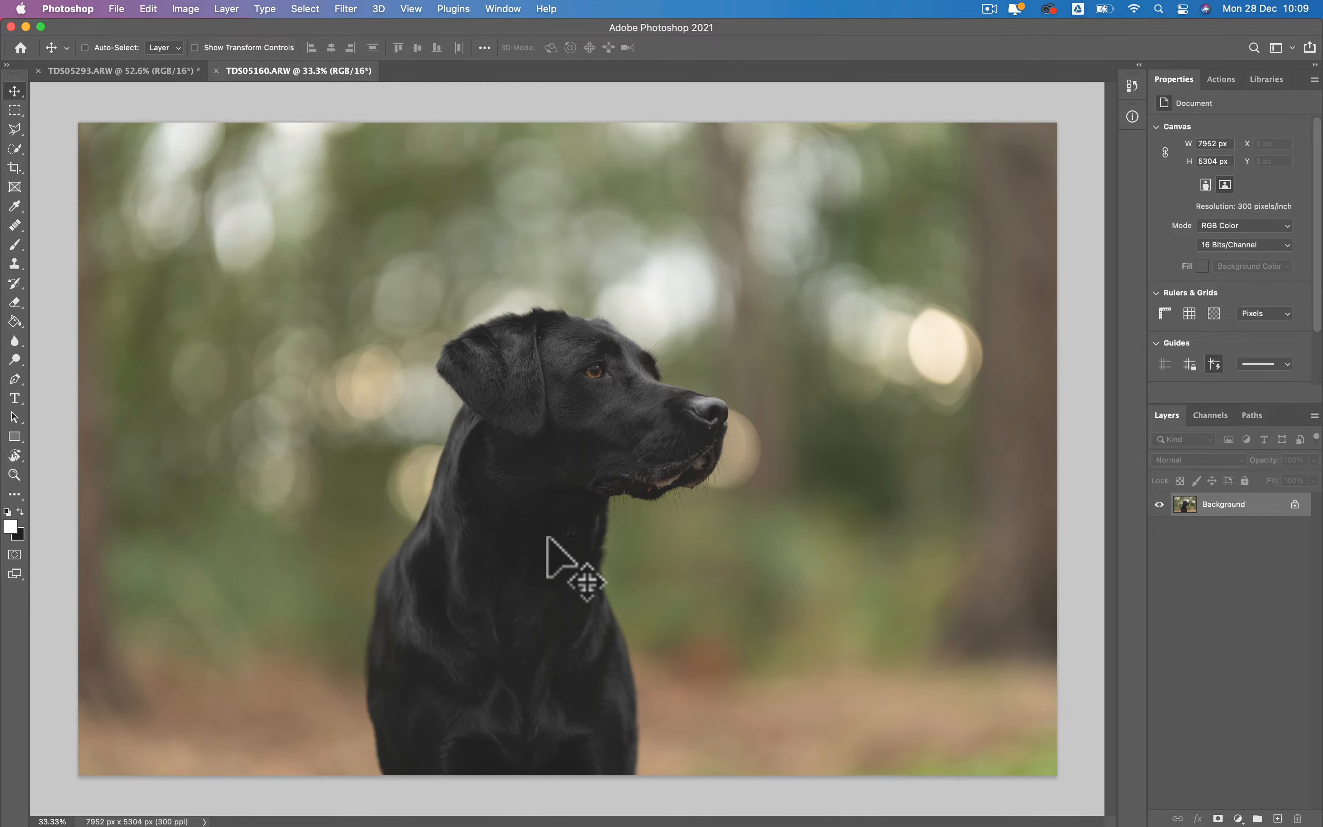
{"action": "left_click_drag", "start_coordinate": [547, 538], "coordinate": [1051, 471]}
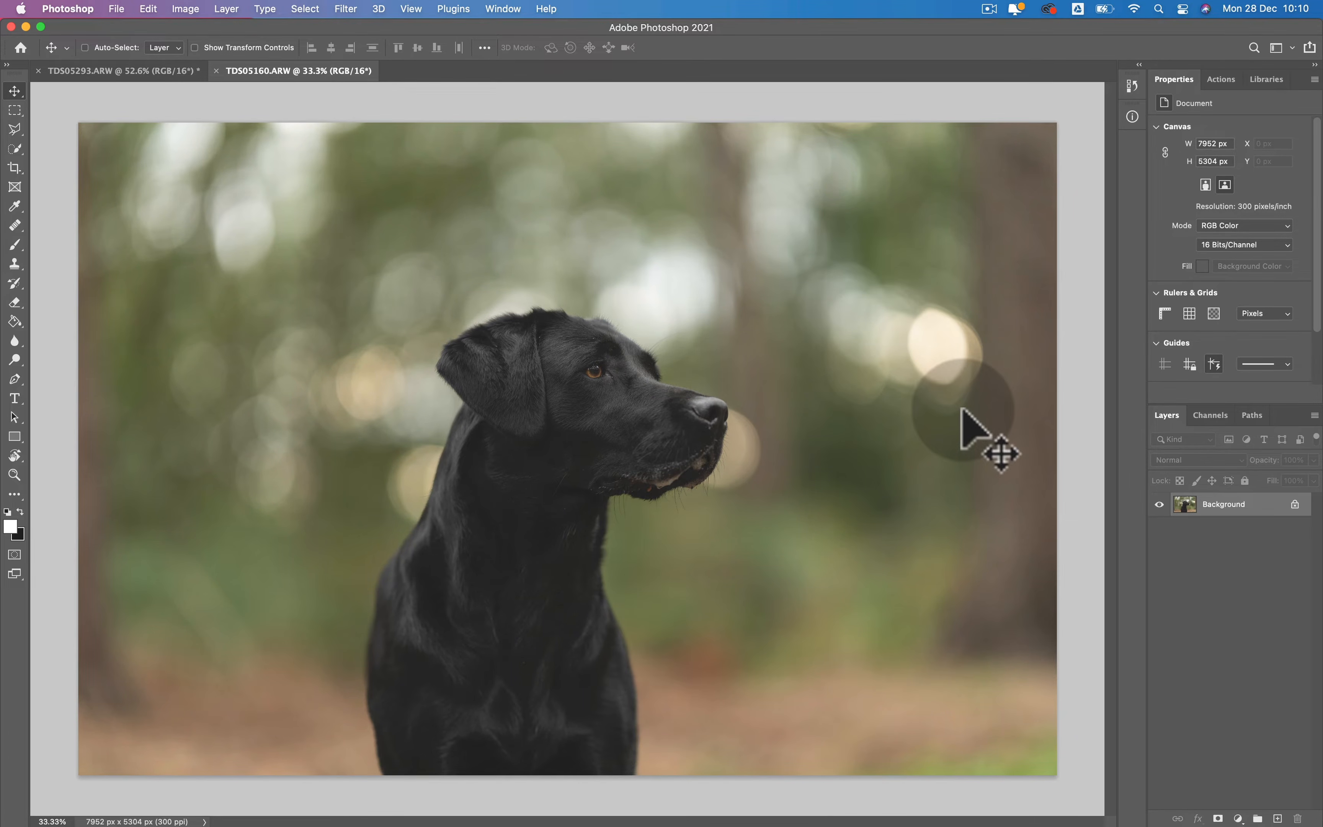
- Try a Content-Aware crop that places the dog further left and extends the background on the right, and undo it
{"action": "left_click", "coordinate": [14, 168]}
{"action": "left_click", "coordinate": [408, 280]}
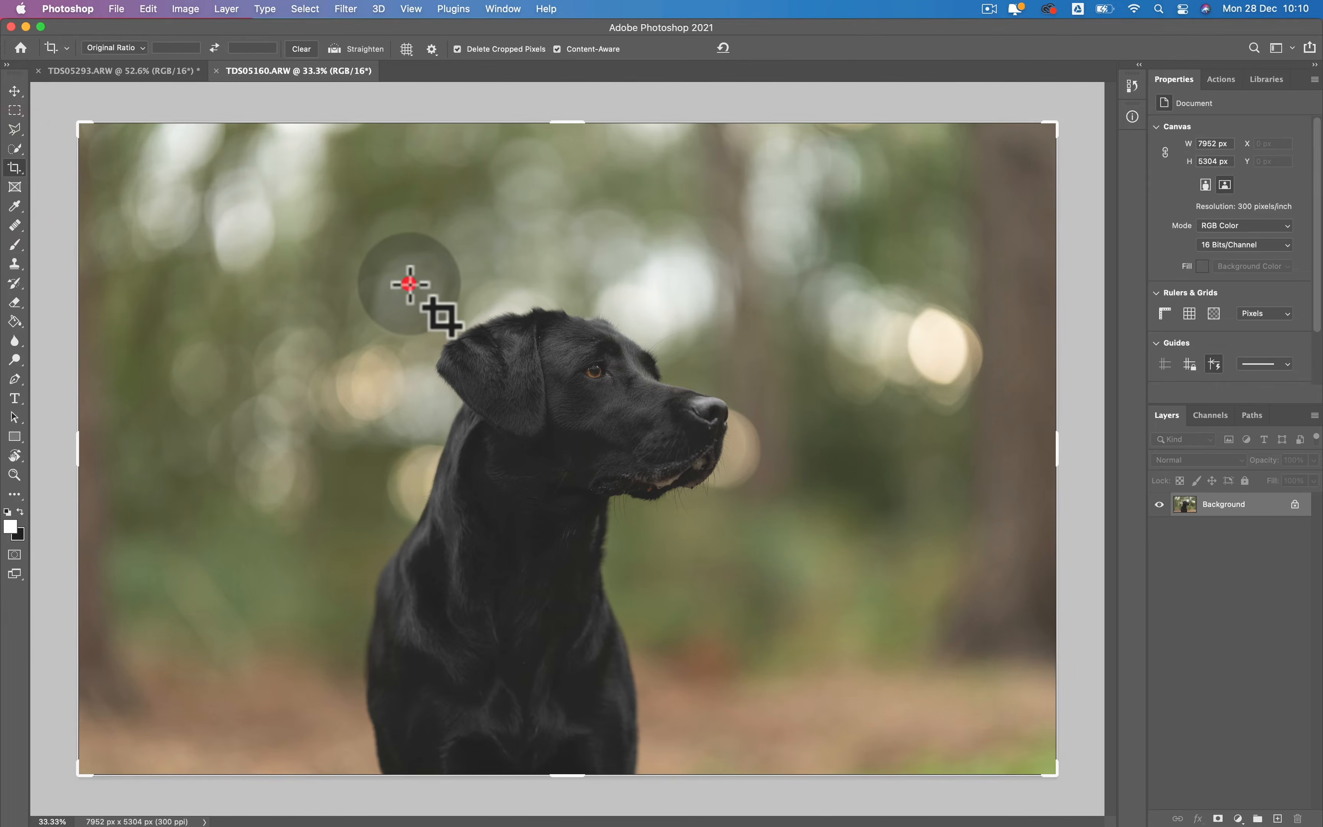
{"action": "left_click_drag", "start_coordinate": [727, 380], "coordinate": [590, 398]}
{"action": "left_click_drag", "start_coordinate": [561, 117], "coordinate": [562, 140]}
{"action": "left_click_drag", "start_coordinate": [626, 295], "coordinate": [605, 295]}
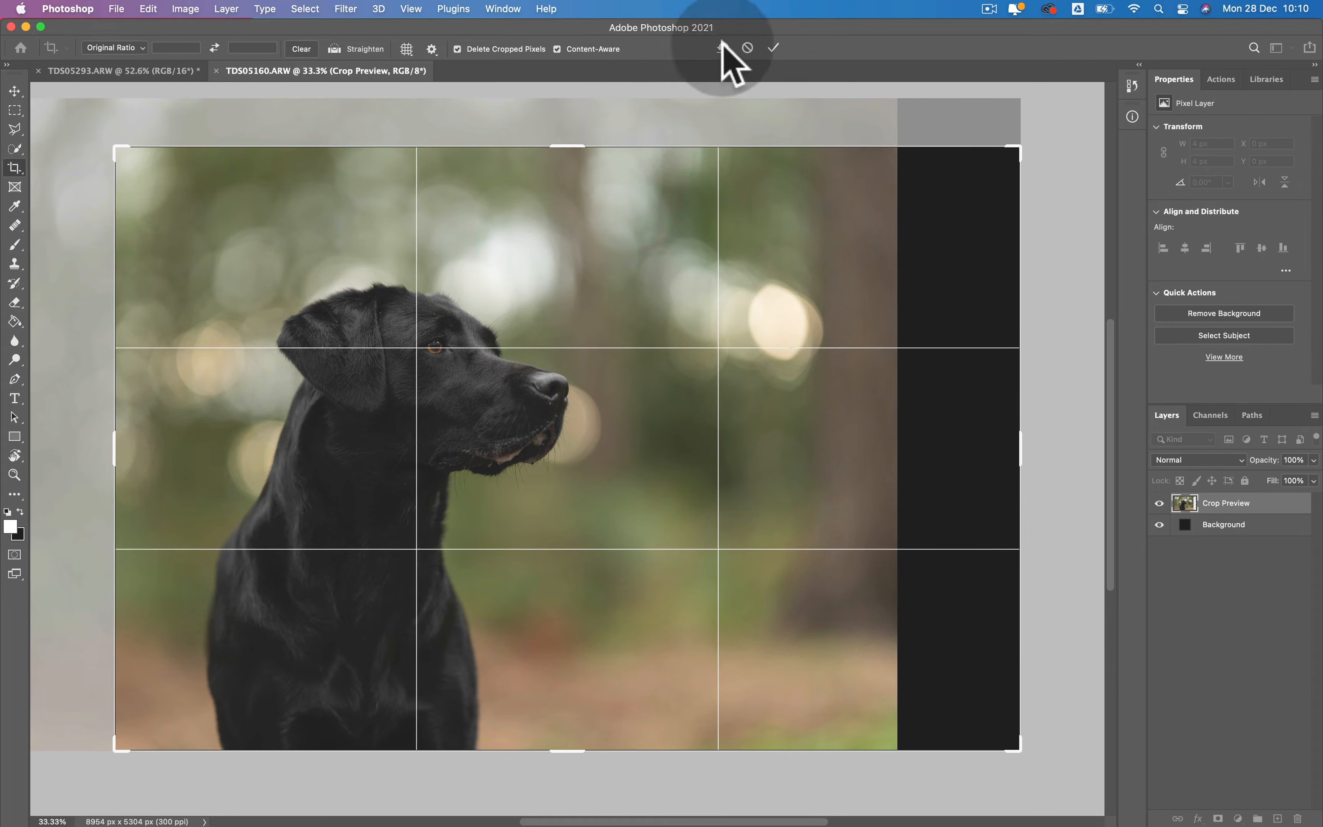
{"action": "left_click", "coordinate": [773, 49]}
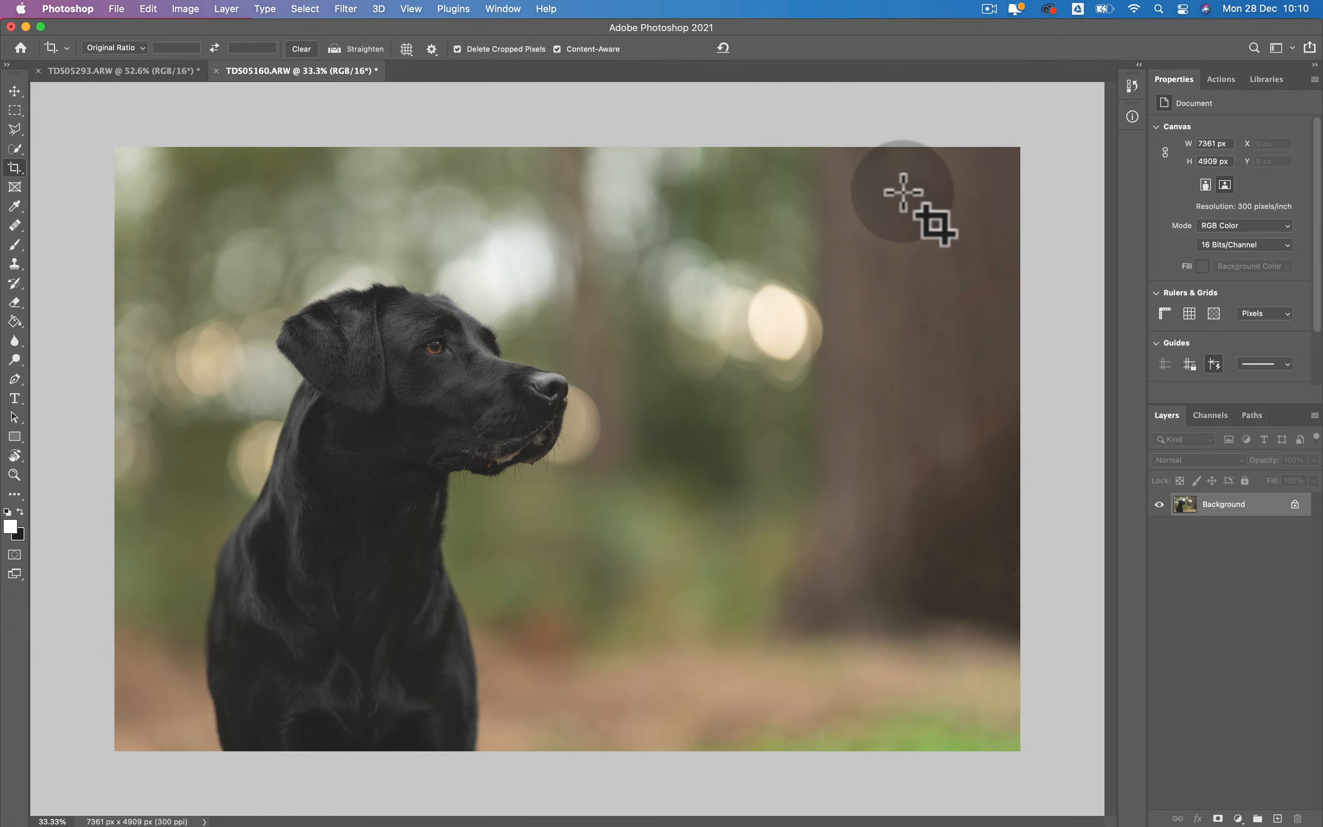
{"action": "key", "text": "super"}
{"action": "key", "text": "super+z"}
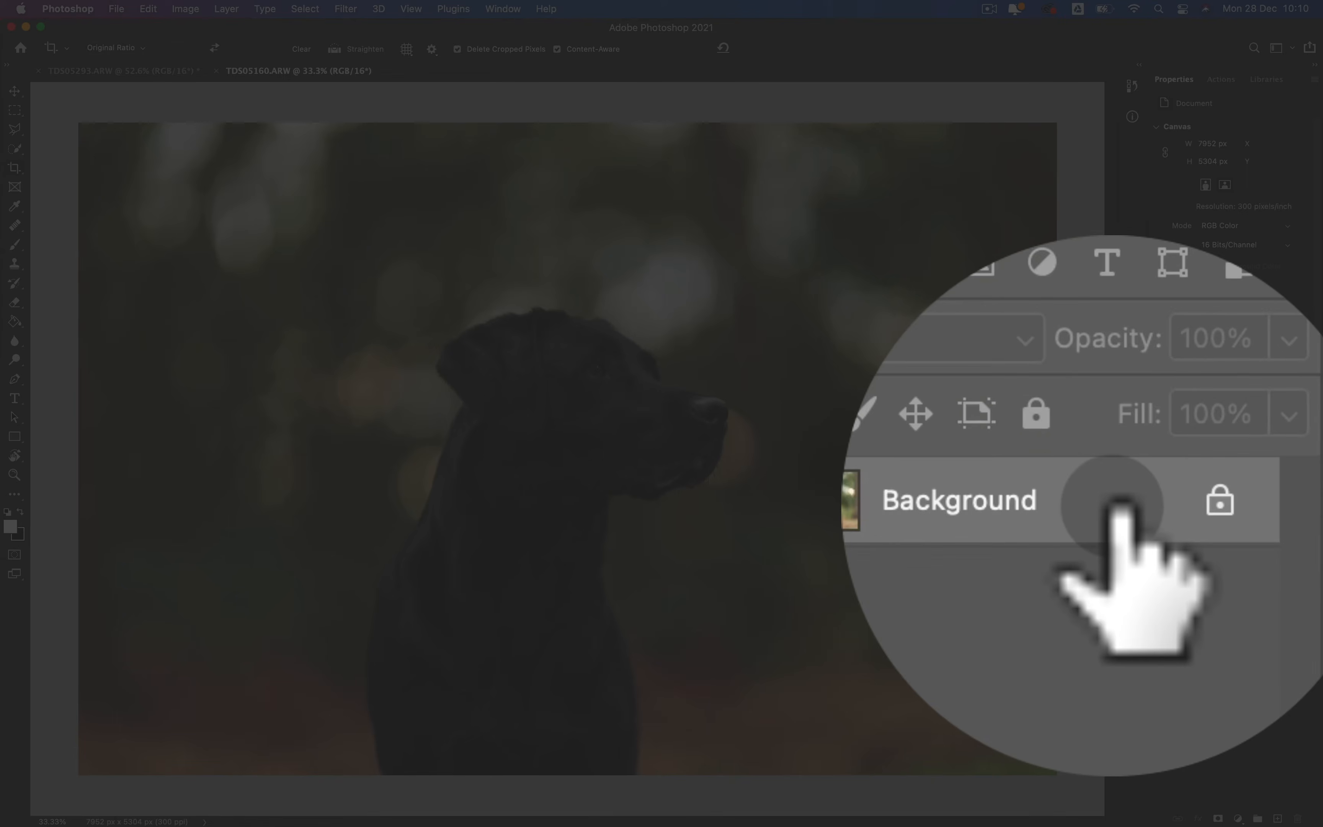
- Duplicate the Background layer and crop with Content-Aware on and Delete Cropped Pixels off, placing the dog further left and extending the right side
{"action": "key", "text": "super+j"}
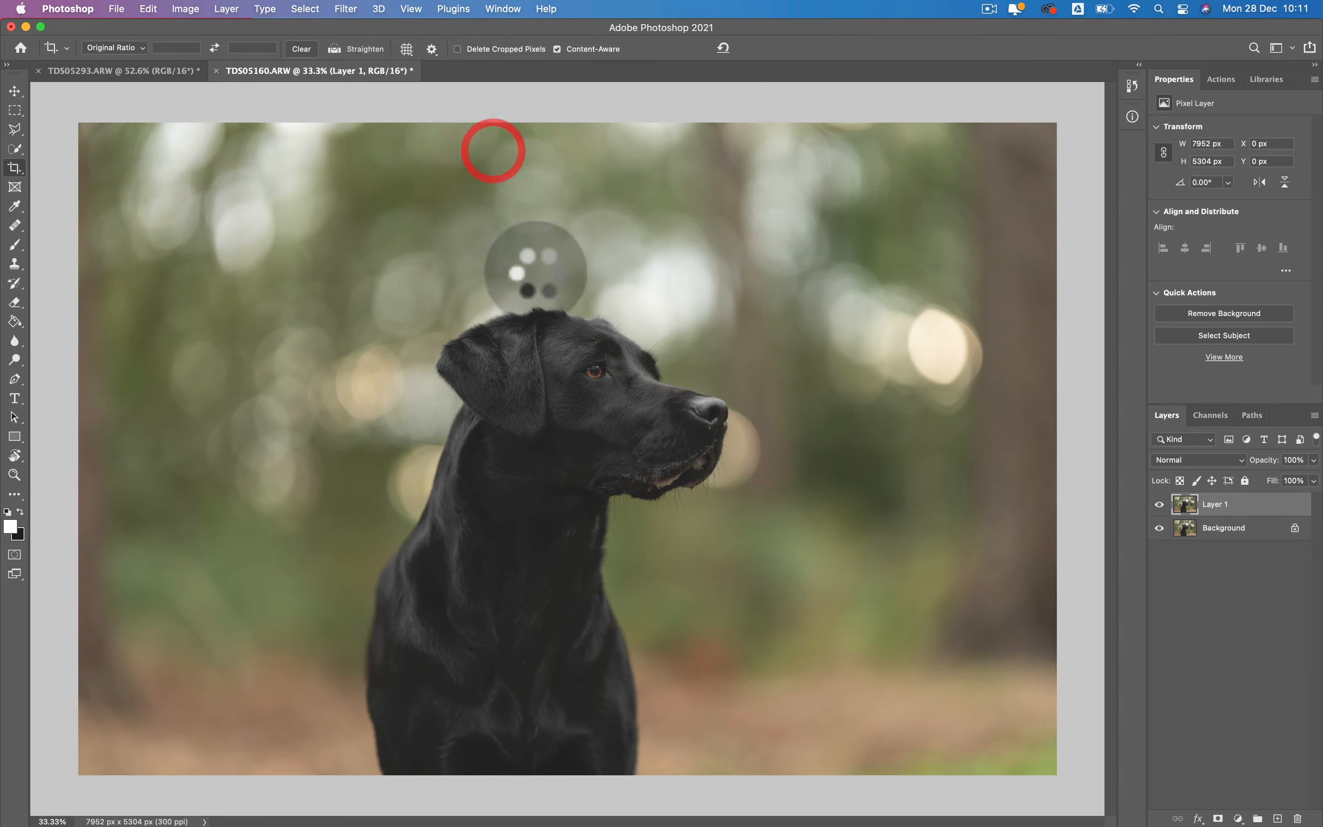
{"action": "left_click", "coordinate": [658, 363]}
{"action": "left_click_drag", "start_coordinate": [657, 363], "coordinate": [549, 361]}
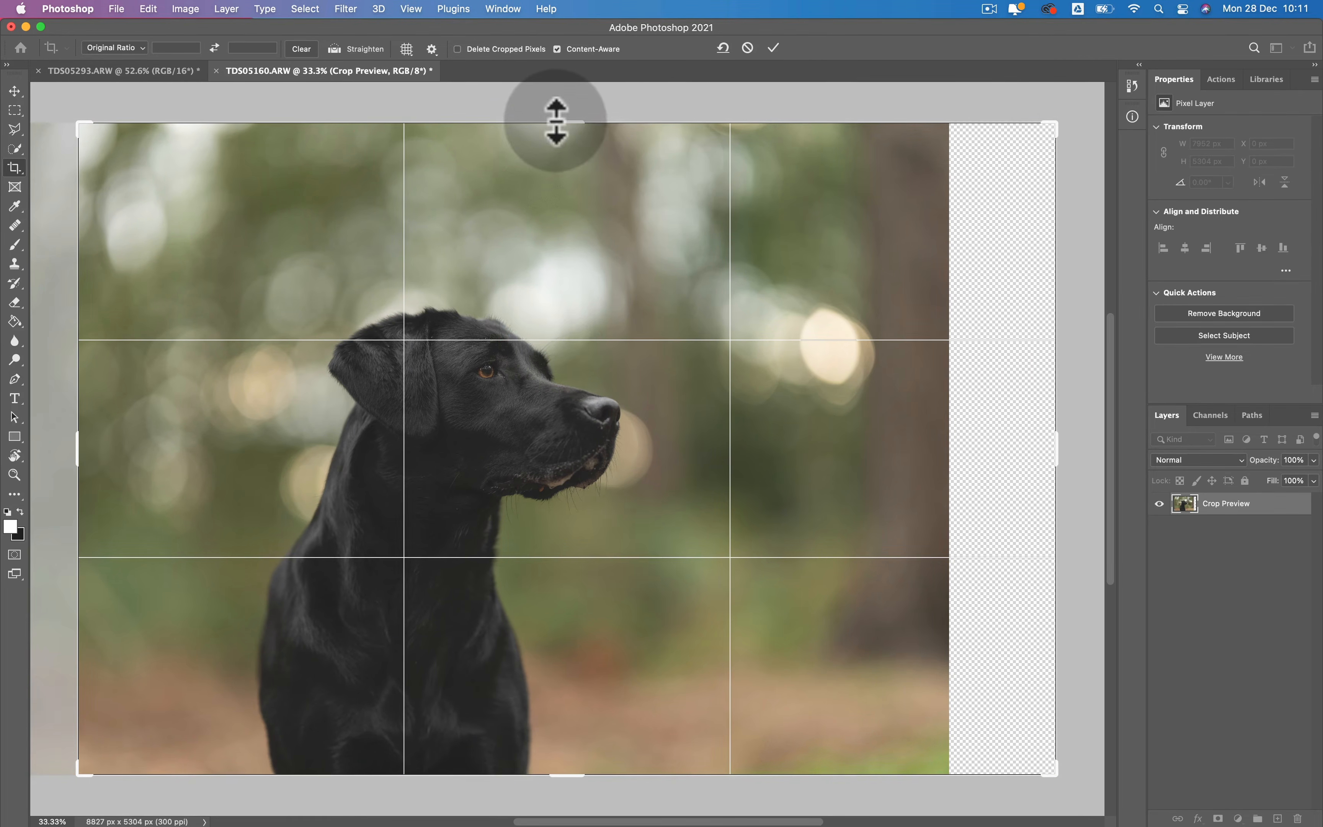
{"action": "left_click_drag", "start_coordinate": [556, 121], "coordinate": [554, 154]}
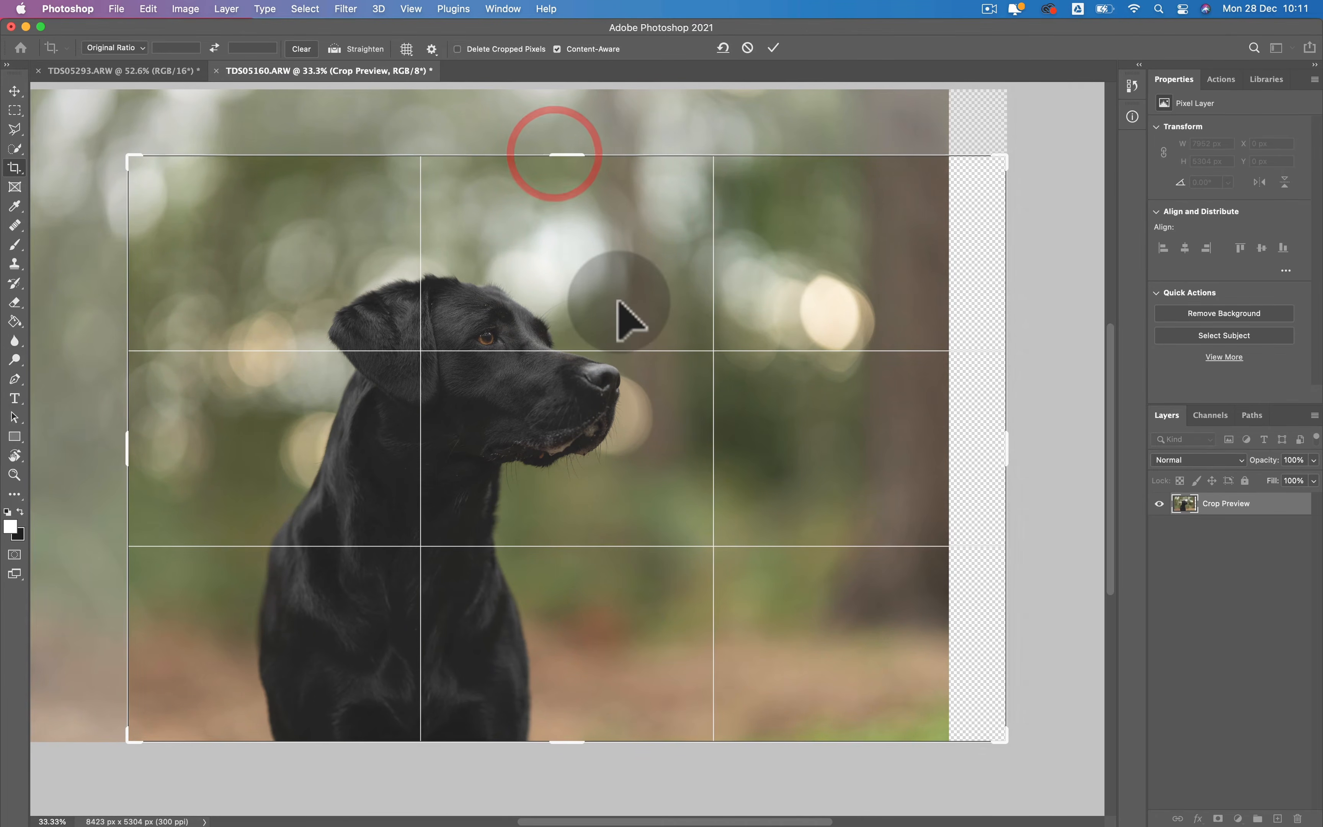
{"action": "left_click_drag", "start_coordinate": [618, 301], "coordinate": [599, 299]}
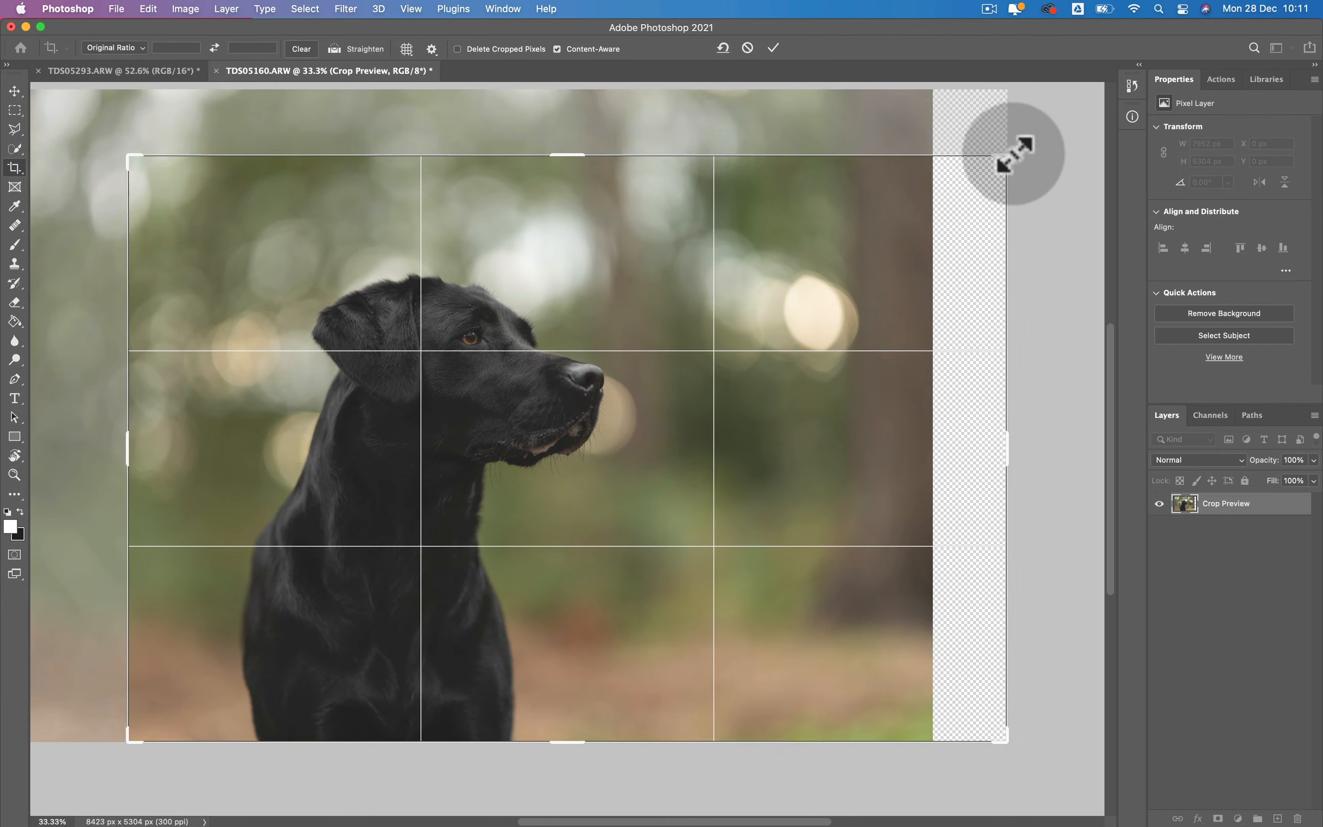
{"action": "left_click_drag", "start_coordinate": [1014, 155], "coordinate": [1018, 150]}
{"action": "left_click_drag", "start_coordinate": [804, 347], "coordinate": [790, 342]}
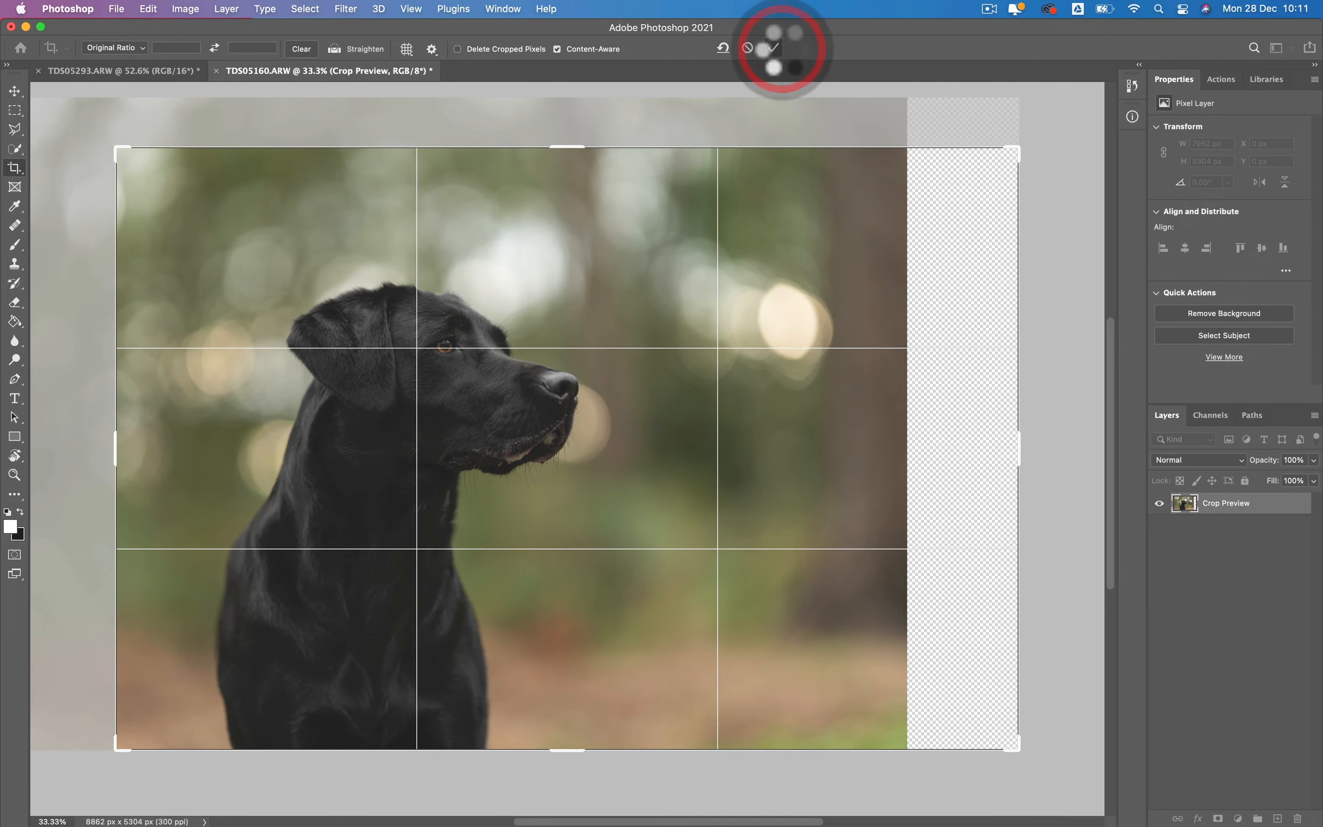
{"action": "left_click", "coordinate": [773, 48]}
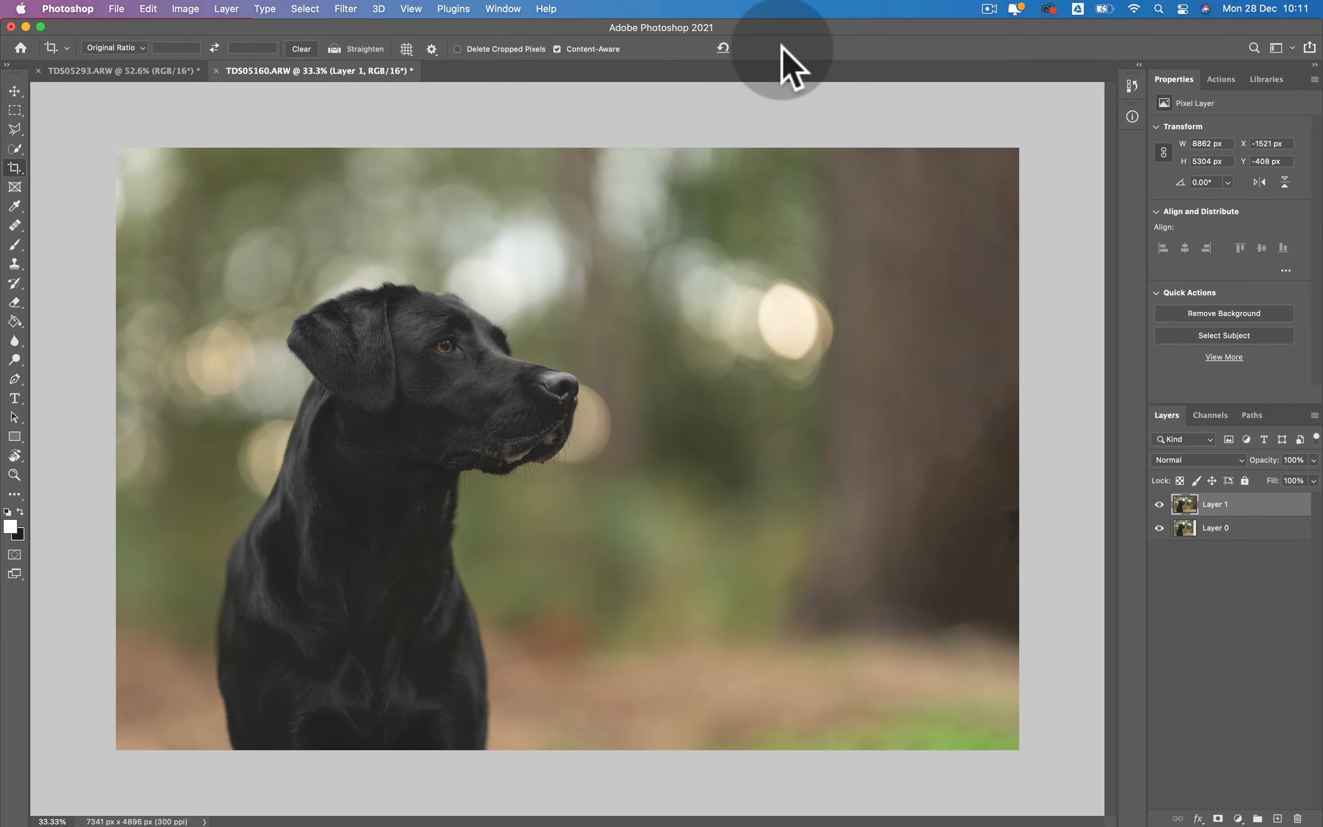
- Move Layer 0 above Layer 1 in the layer order
{"action": "left_click", "coordinate": [1280, 531]}
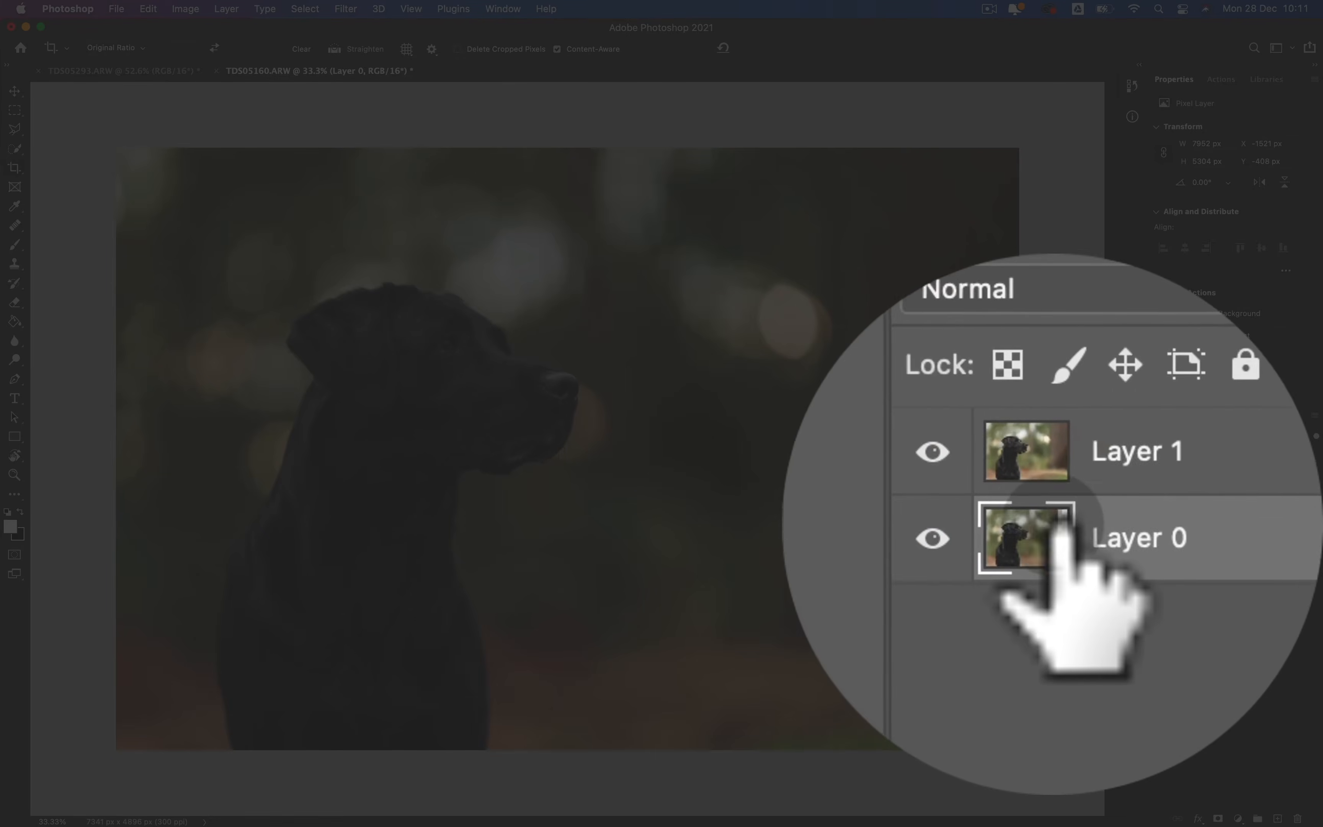
{"action": "left_click_drag", "start_coordinate": [1129, 533], "coordinate": [1088, 495]}
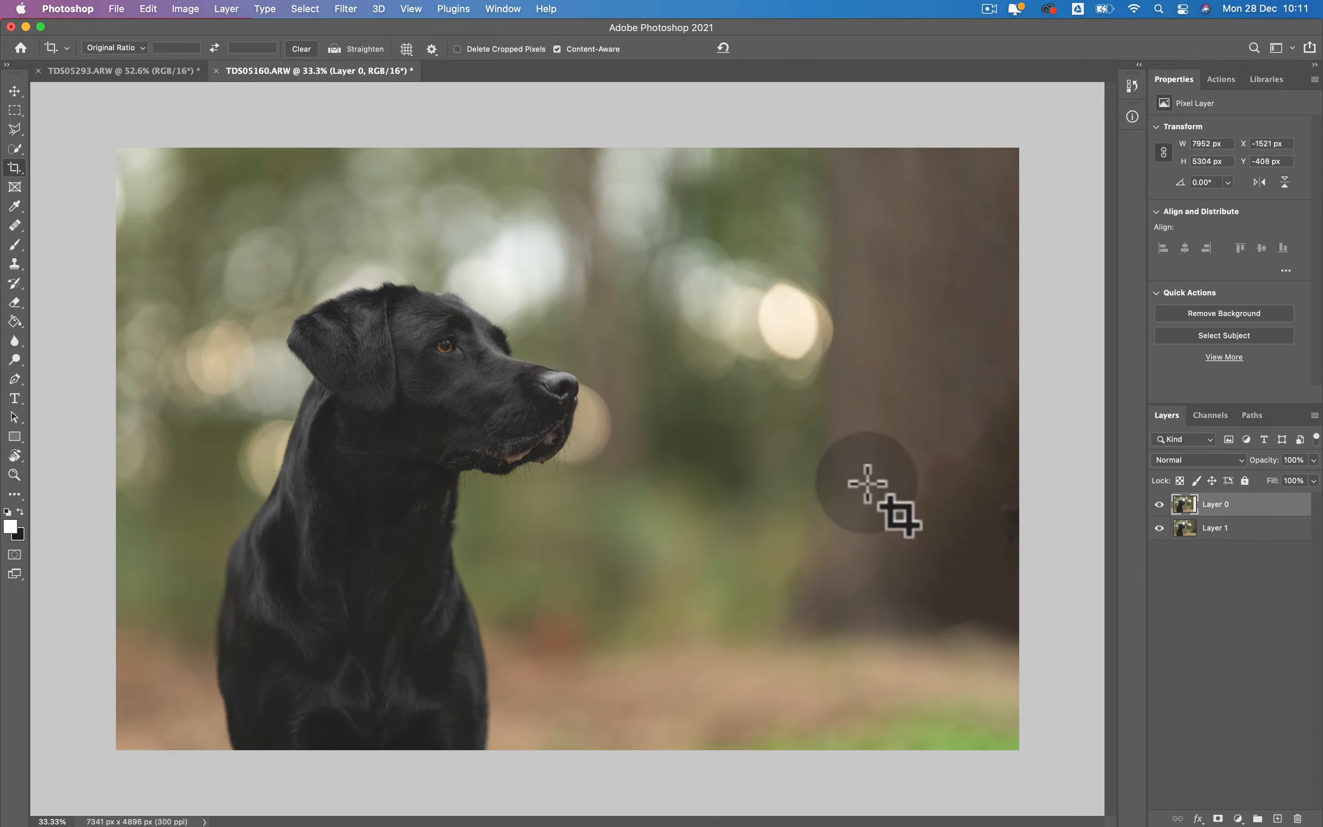
- Flip Layer 0 horizontally with Free Transform and reposition it at about X 2910 px, Y 1922 px so its background covers the extended area
{"action": "key", "text": "super+t"}
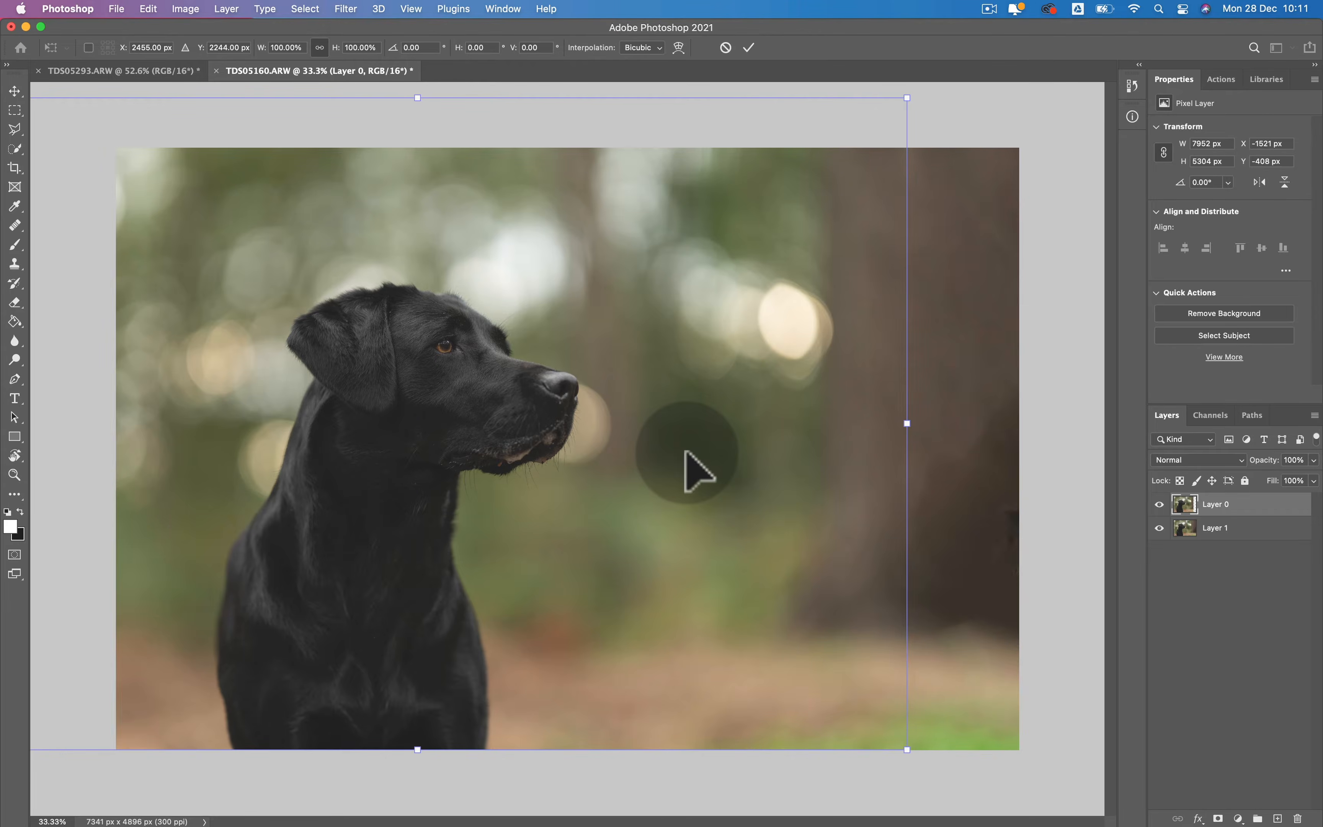
{"action": "right_click", "coordinate": [685, 452]}
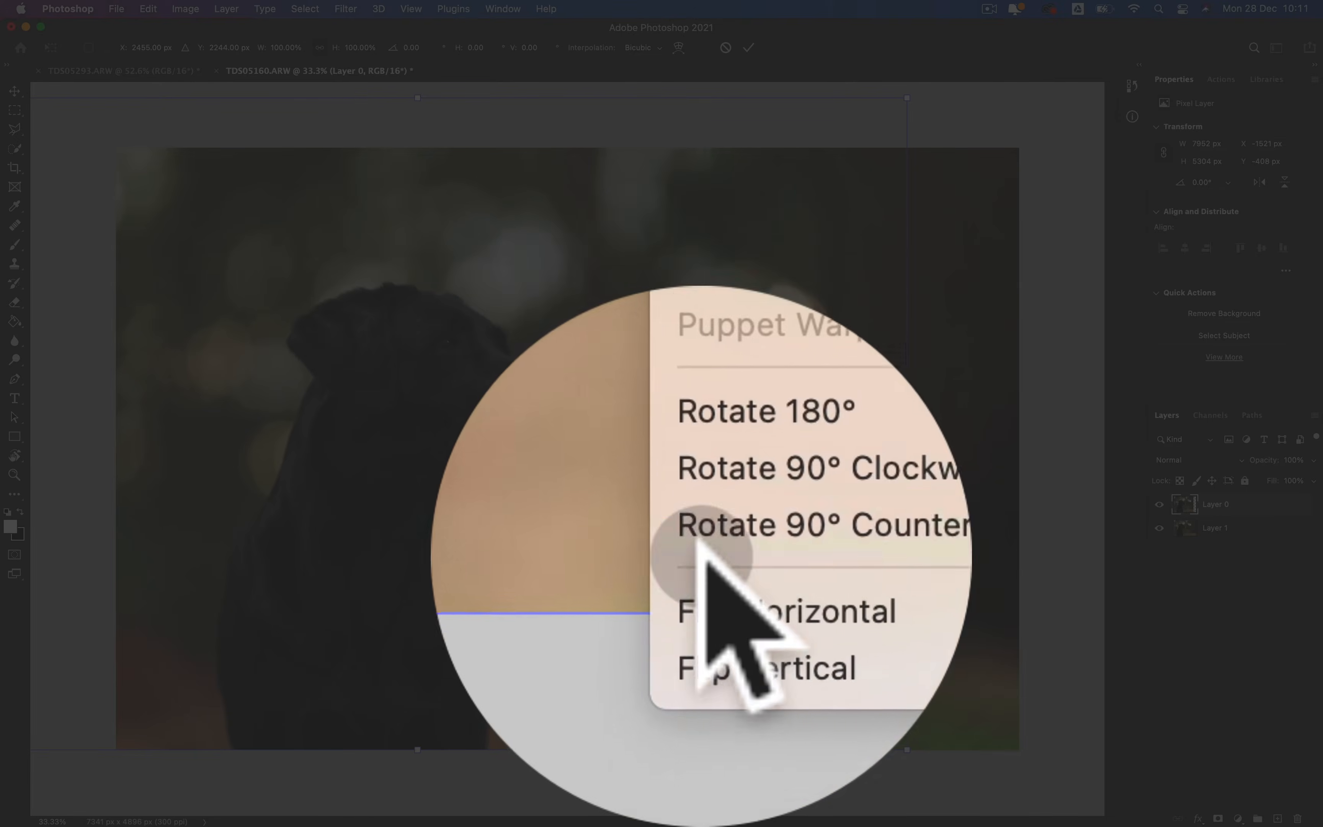
{"action": "left_click", "coordinate": [702, 556]}
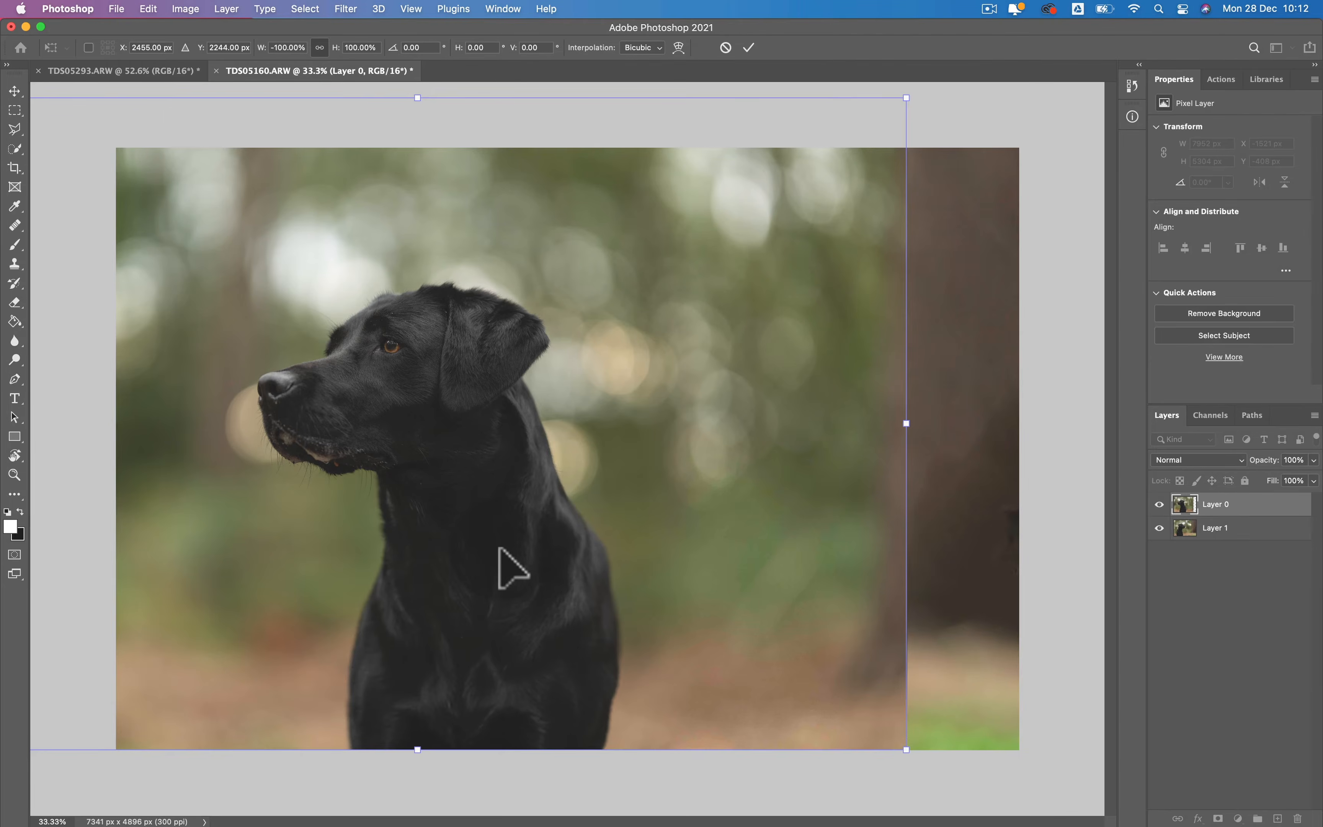
{"action": "left_click_drag", "start_coordinate": [499, 549], "coordinate": [230, 503]}
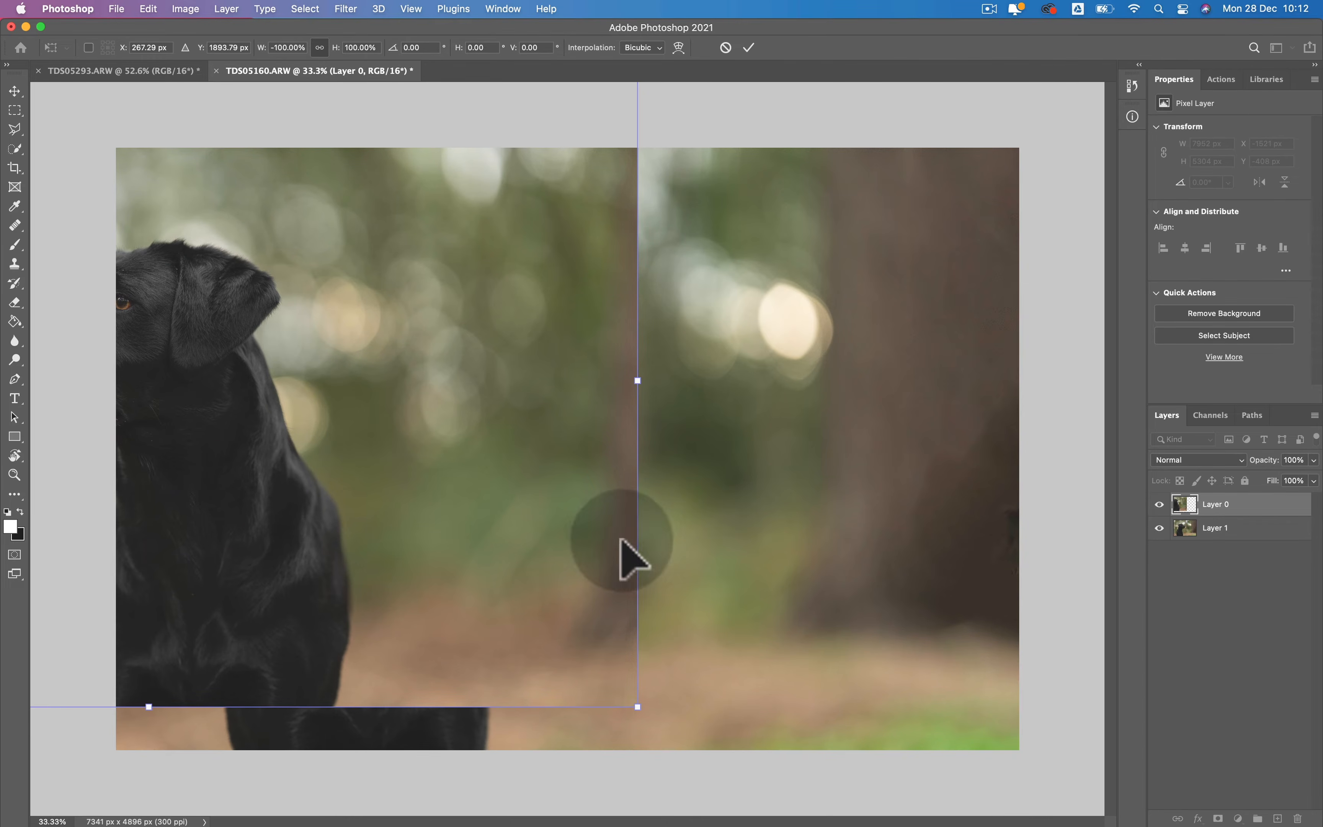
{"action": "left_click_drag", "start_coordinate": [612, 592], "coordinate": [933, 592]}
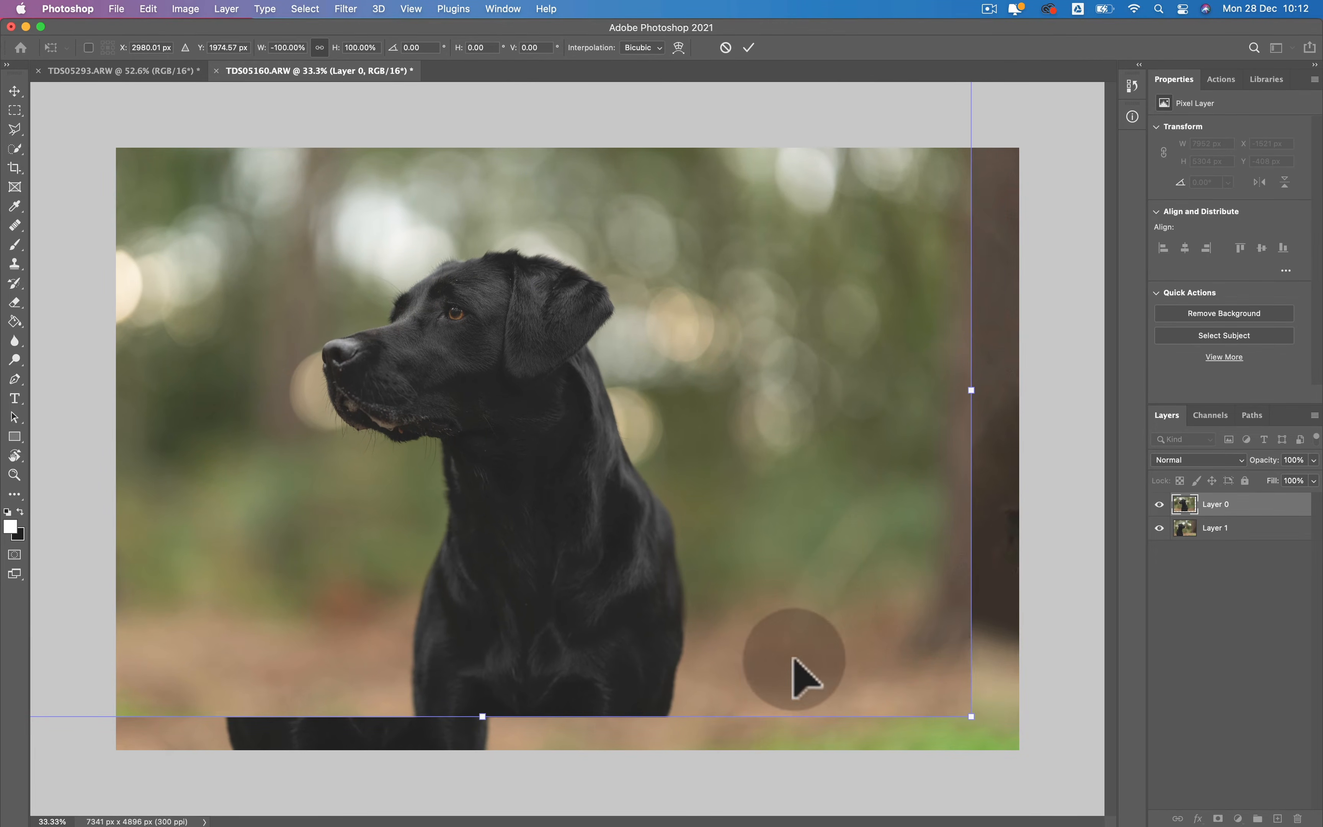
{"action": "left_click_drag", "start_coordinate": [851, 662], "coordinate": [841, 641]}
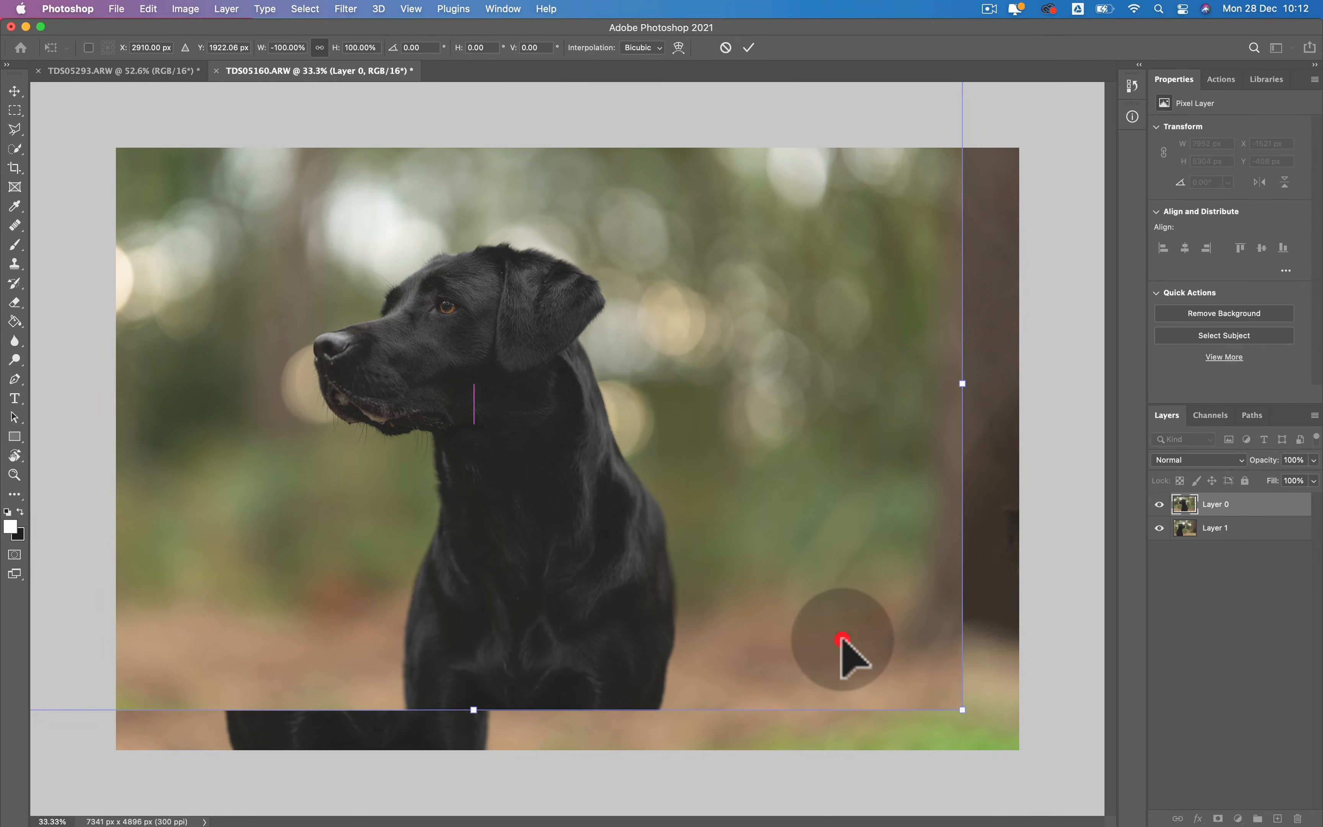
{"action": "key", "text": "Return"}
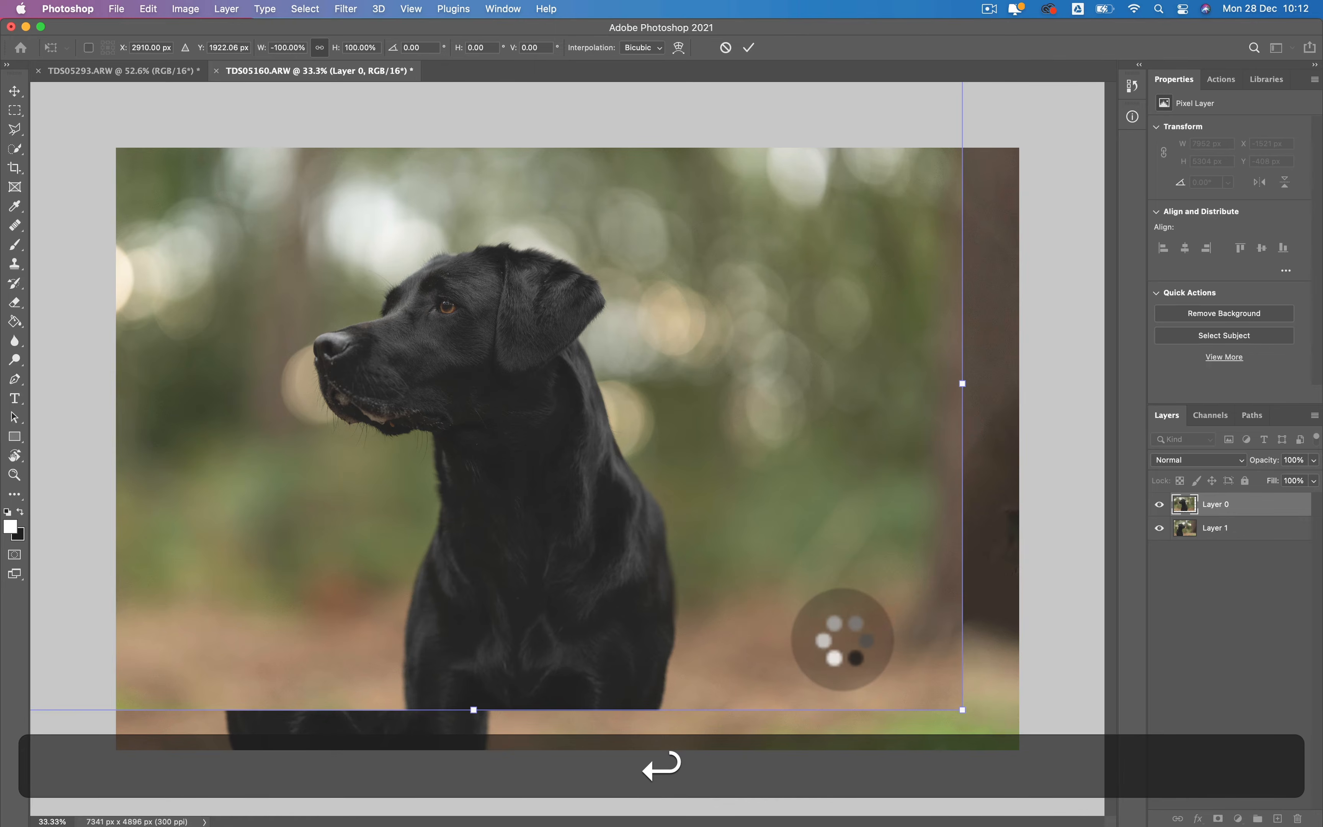
{"action": "key", "text": "c"}
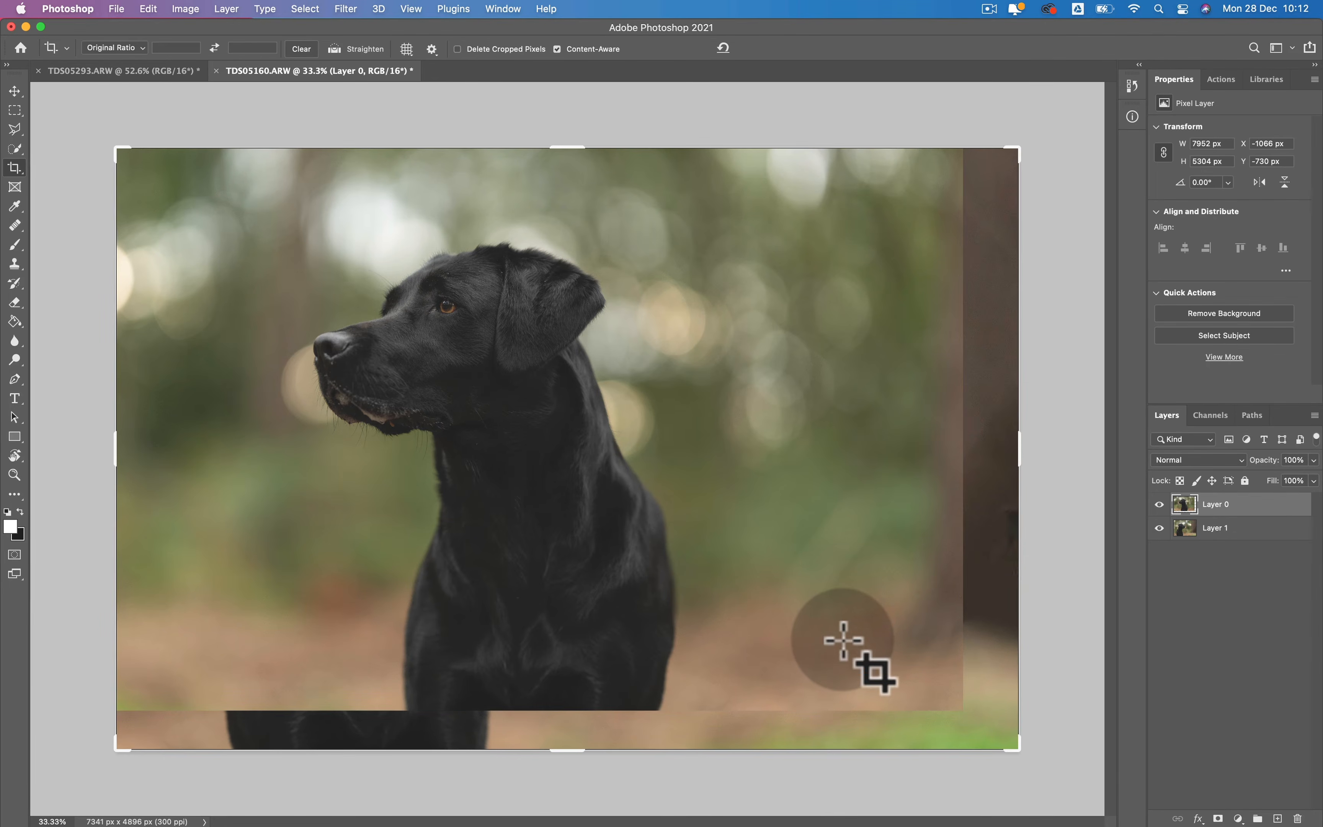
- Add a black layer mask to Layer 0 to hide the flipped copy
{"action": "left_click", "coordinate": [1218, 502]}
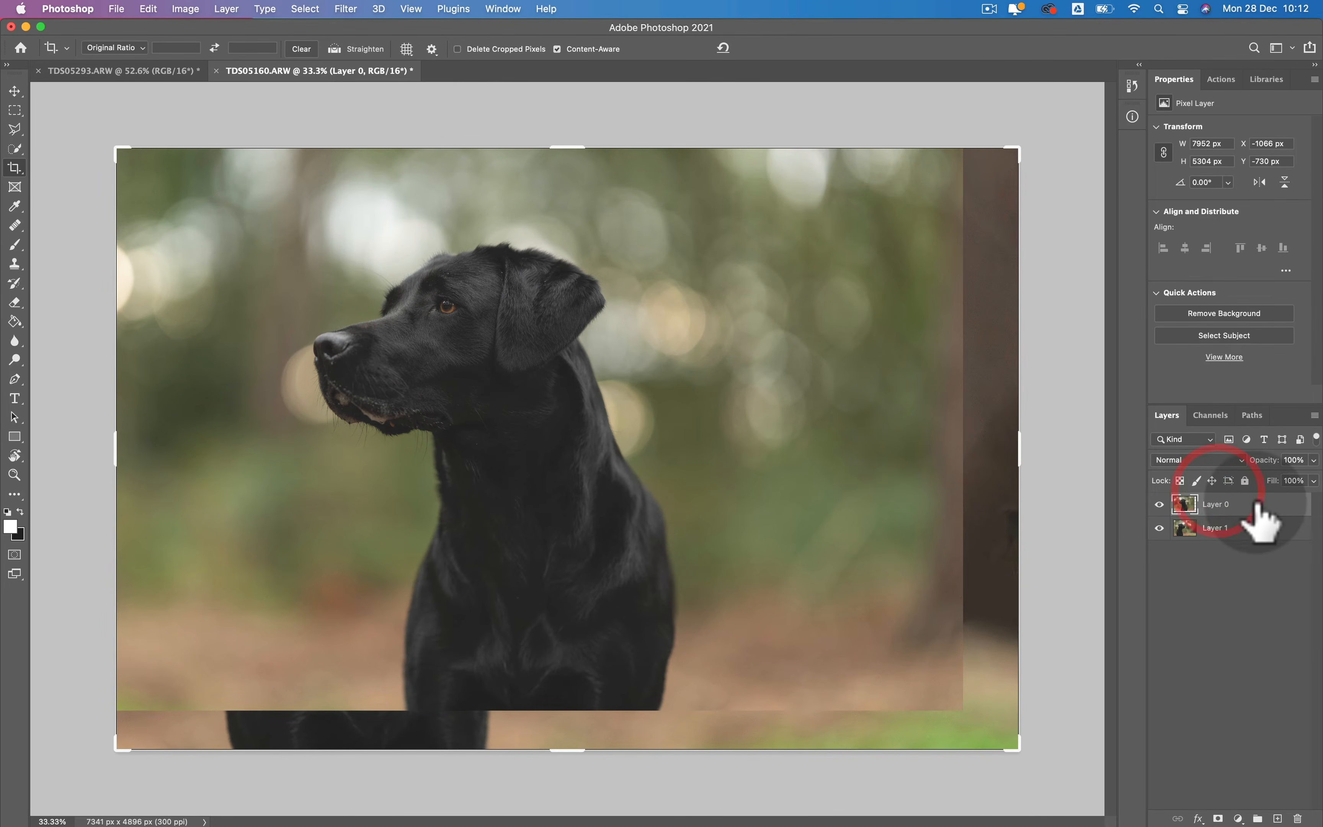
{"action": "key", "text": "b"}
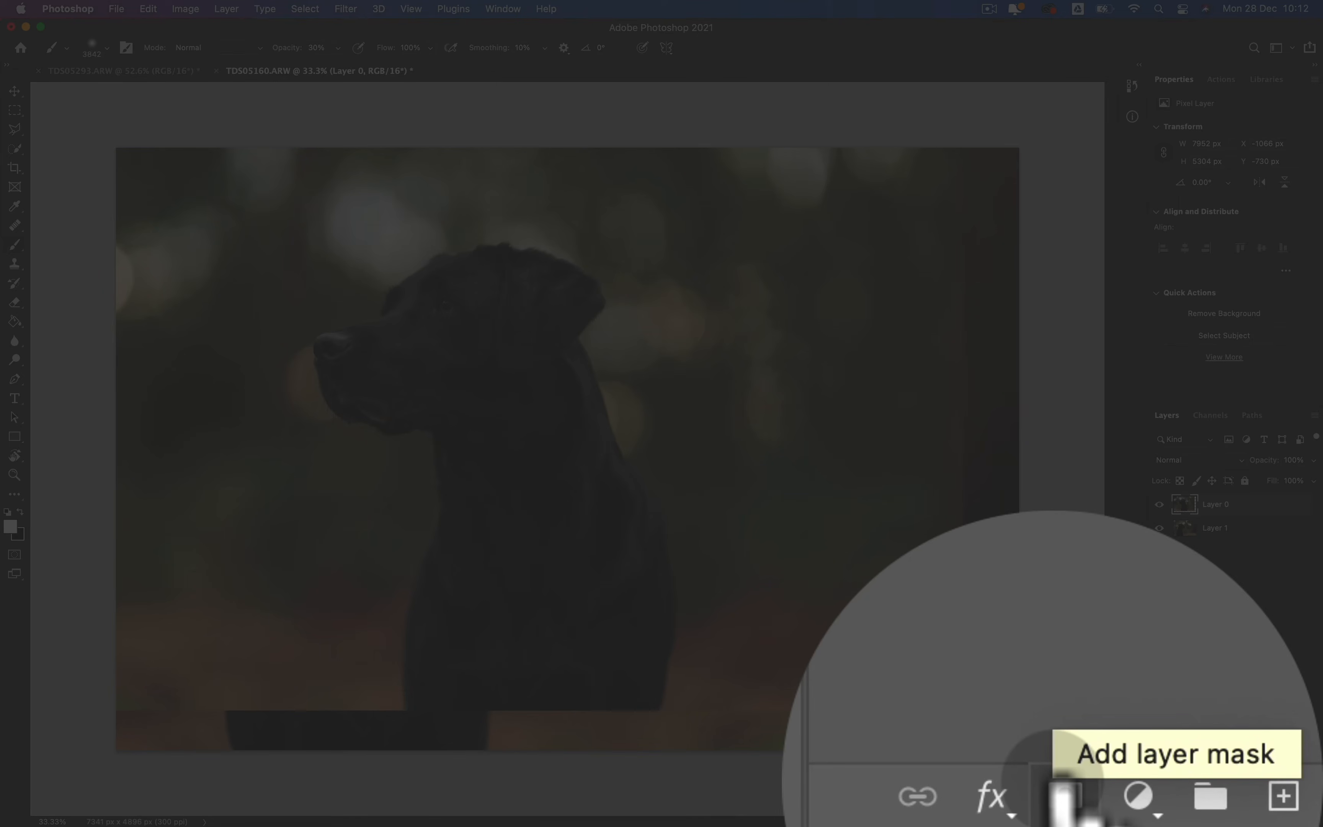
{"action": "left_click", "coordinate": [1218, 818], "text": "alt"}
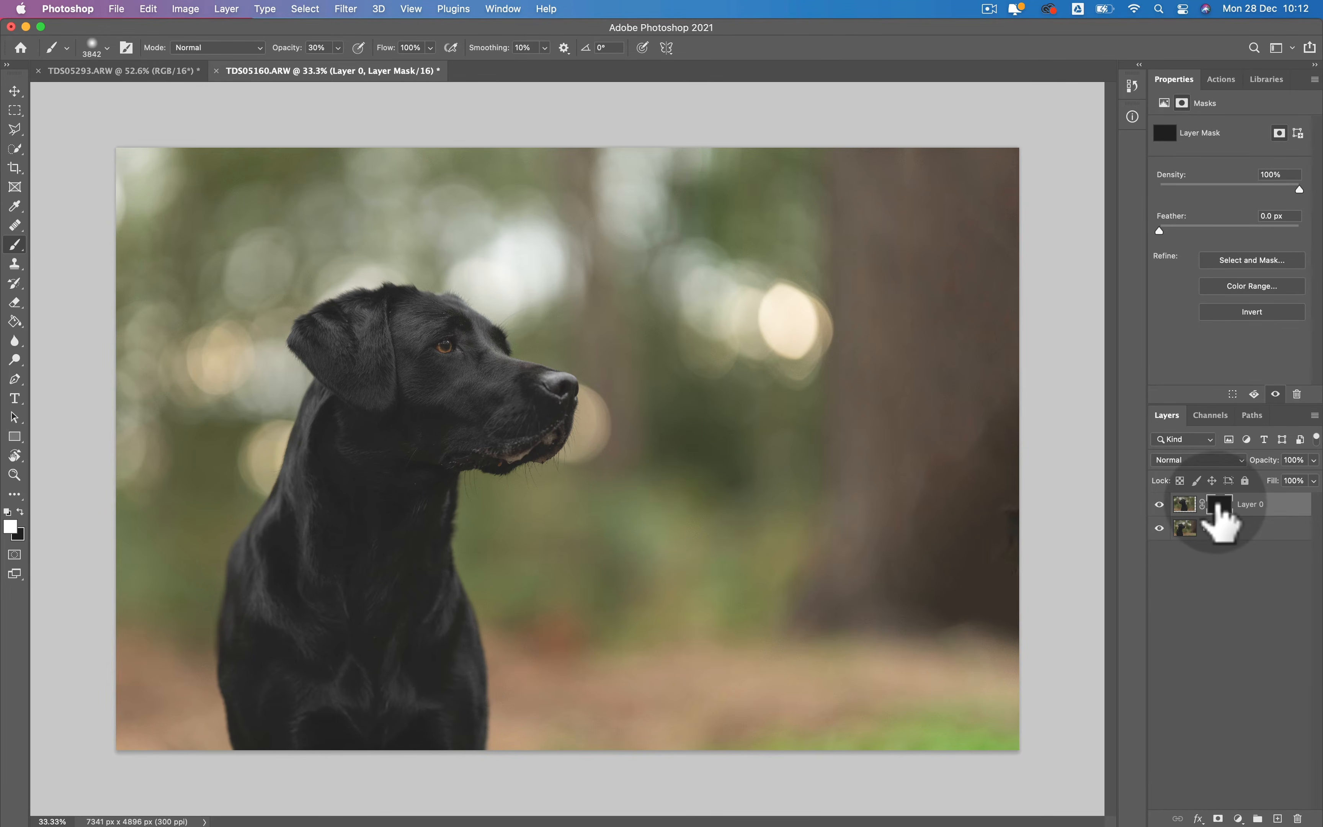
- Paint white on Layer 0's mask over the background ahead of the dog, using a brush of about 2886 px at 100% opacity
{"action": "key", "text": "b"}
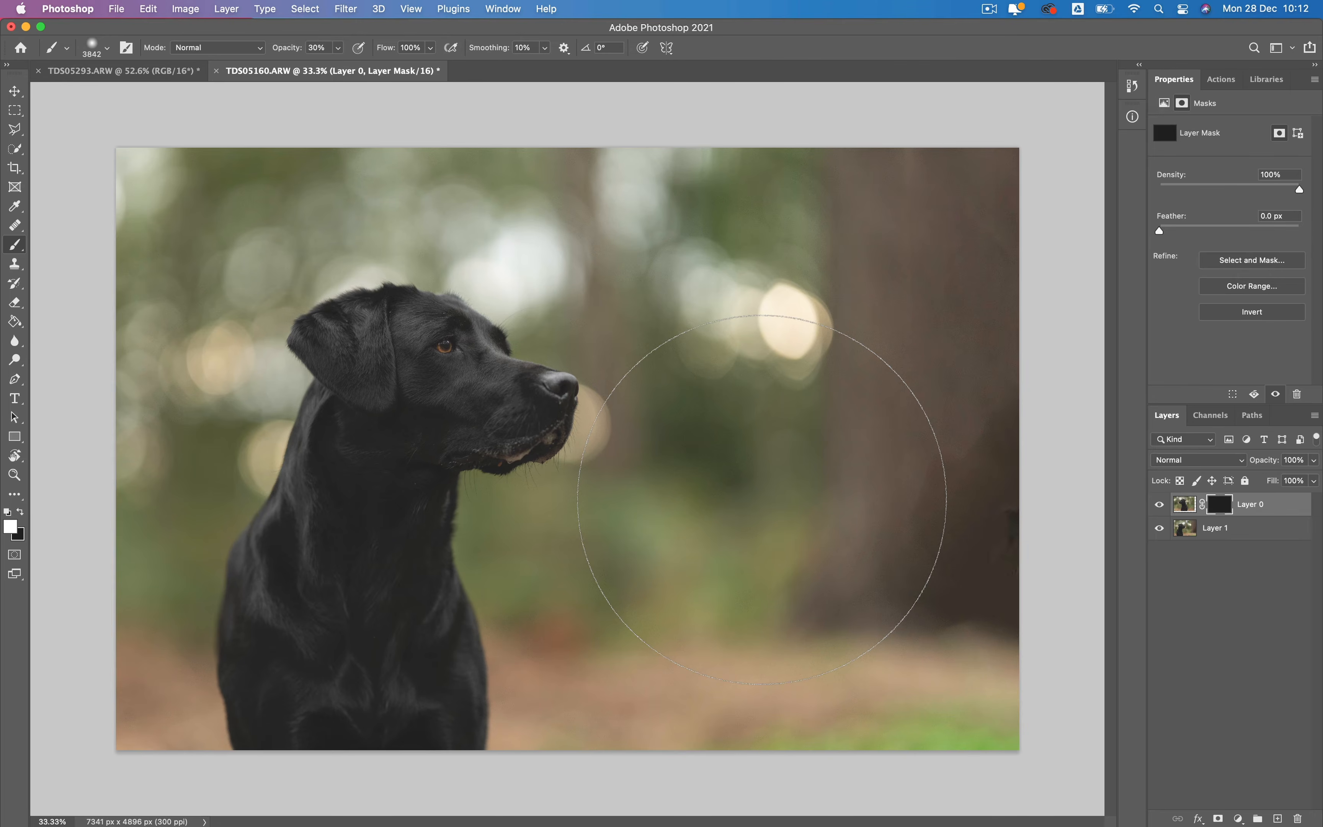
{"action": "key", "text": "0"}
{"action": "key", "text": "ctrl+alt"}
{"action": "left_click_drag", "start_coordinate": [761, 499], "coordinate": [644, 501]}
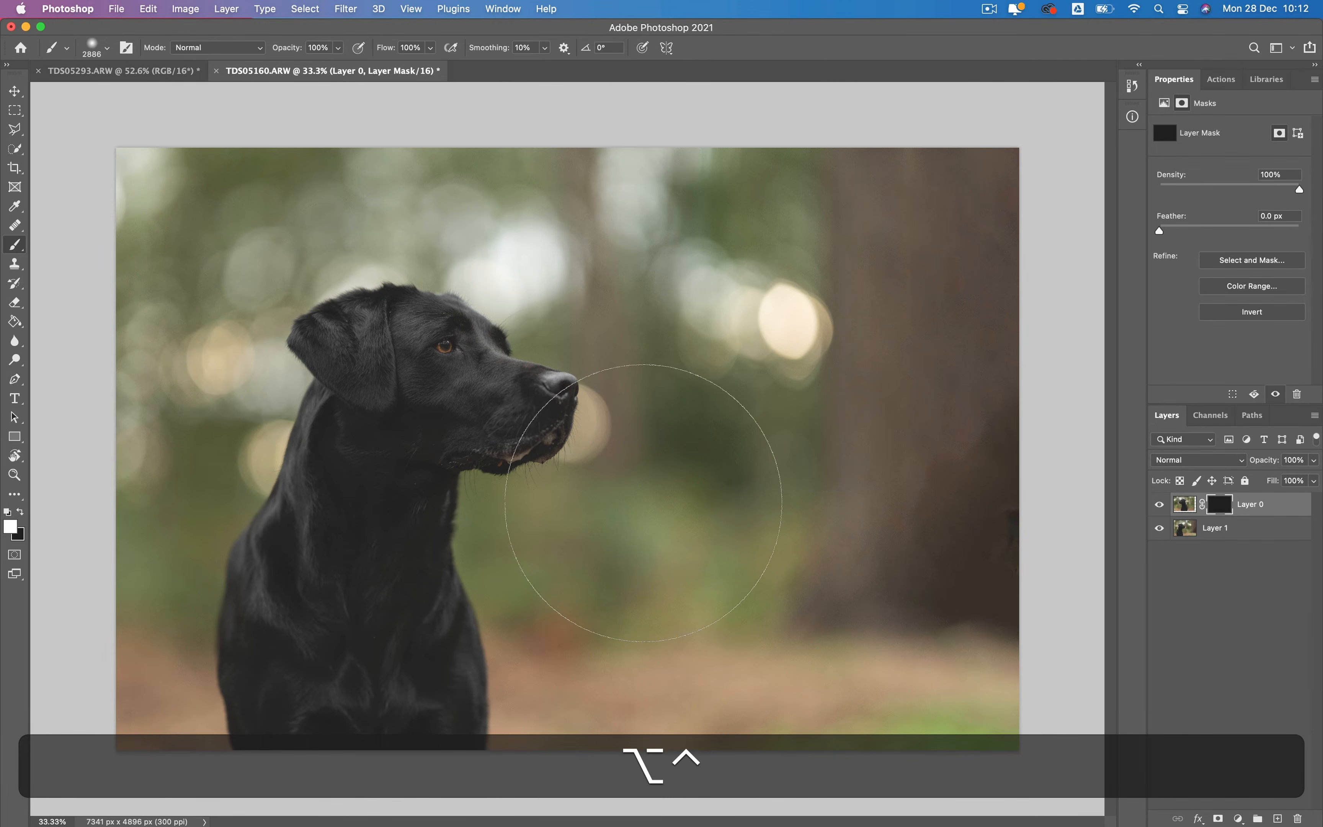
{"action": "left_click", "coordinate": [761, 547]}
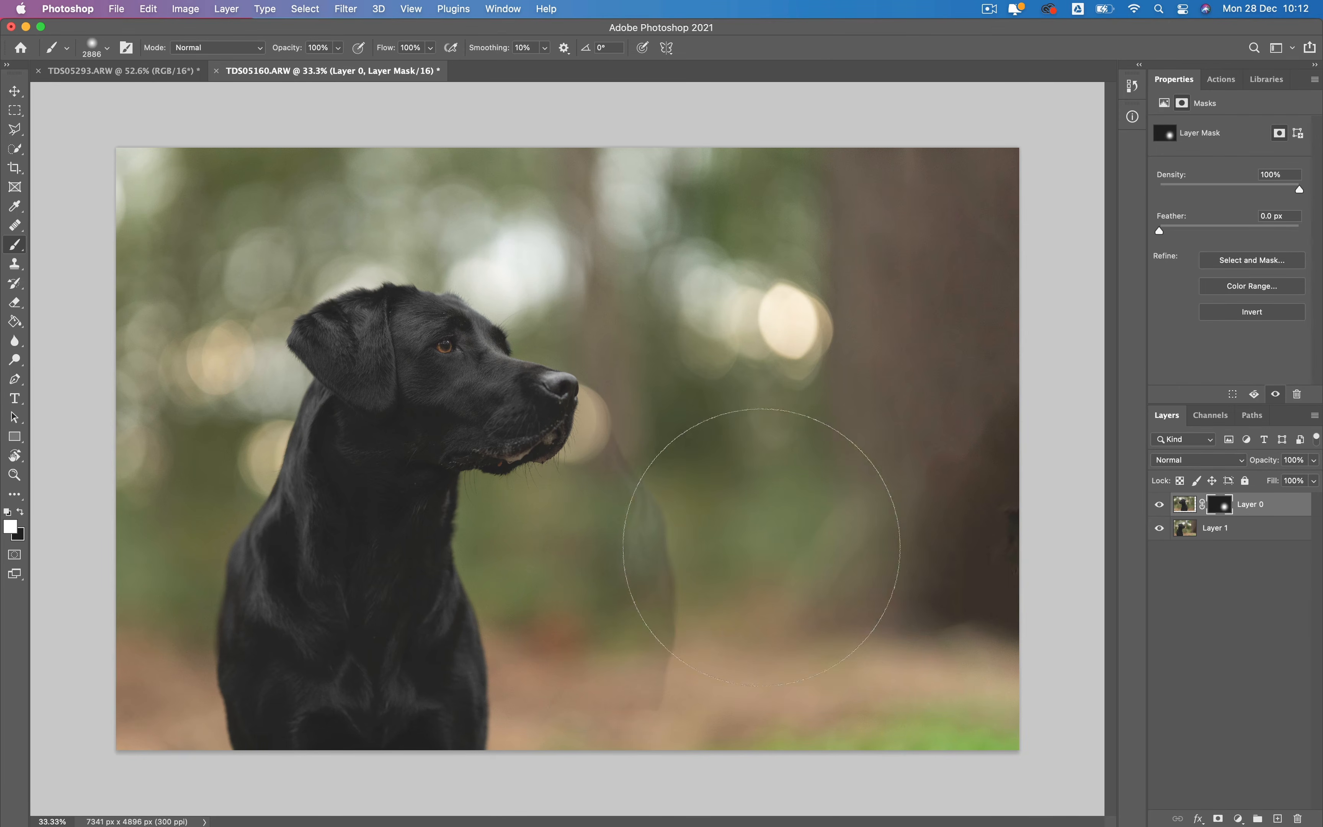
{"action": "mouse_move", "coordinate": [803, 550]}
{"action": "left_mouse_down"}
{"action": "mouse_move", "coordinate": [769, 221]}
{"action": "mouse_move", "coordinate": [783, 138]}
{"action": "mouse_move", "coordinate": [799, 617]}
{"action": "left_mouse_up"}
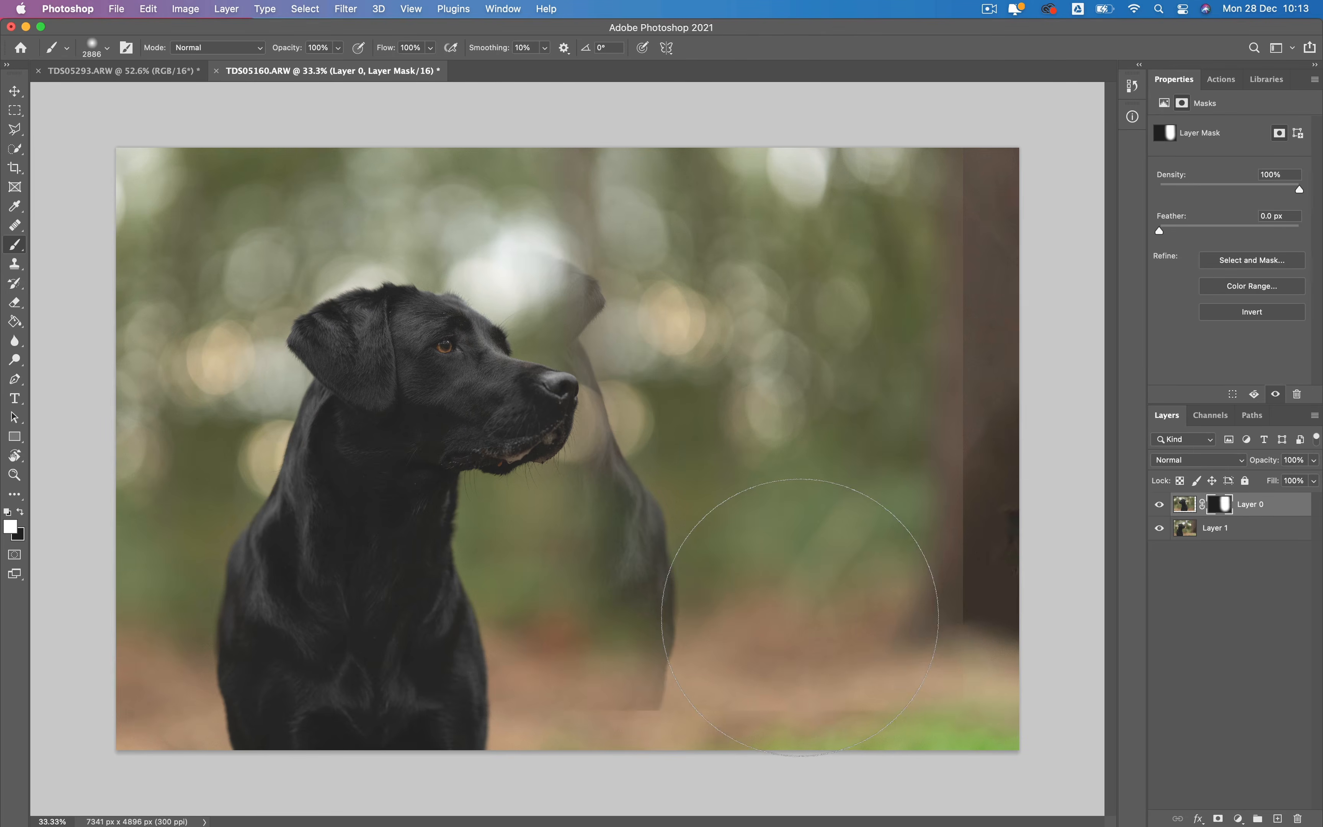
- Paint black on Layer 0's mask over the ghosted flipped dog to hide it beside the original dog
{"action": "key", "text": "x"}
{"action": "left_click", "coordinate": [578, 649]}
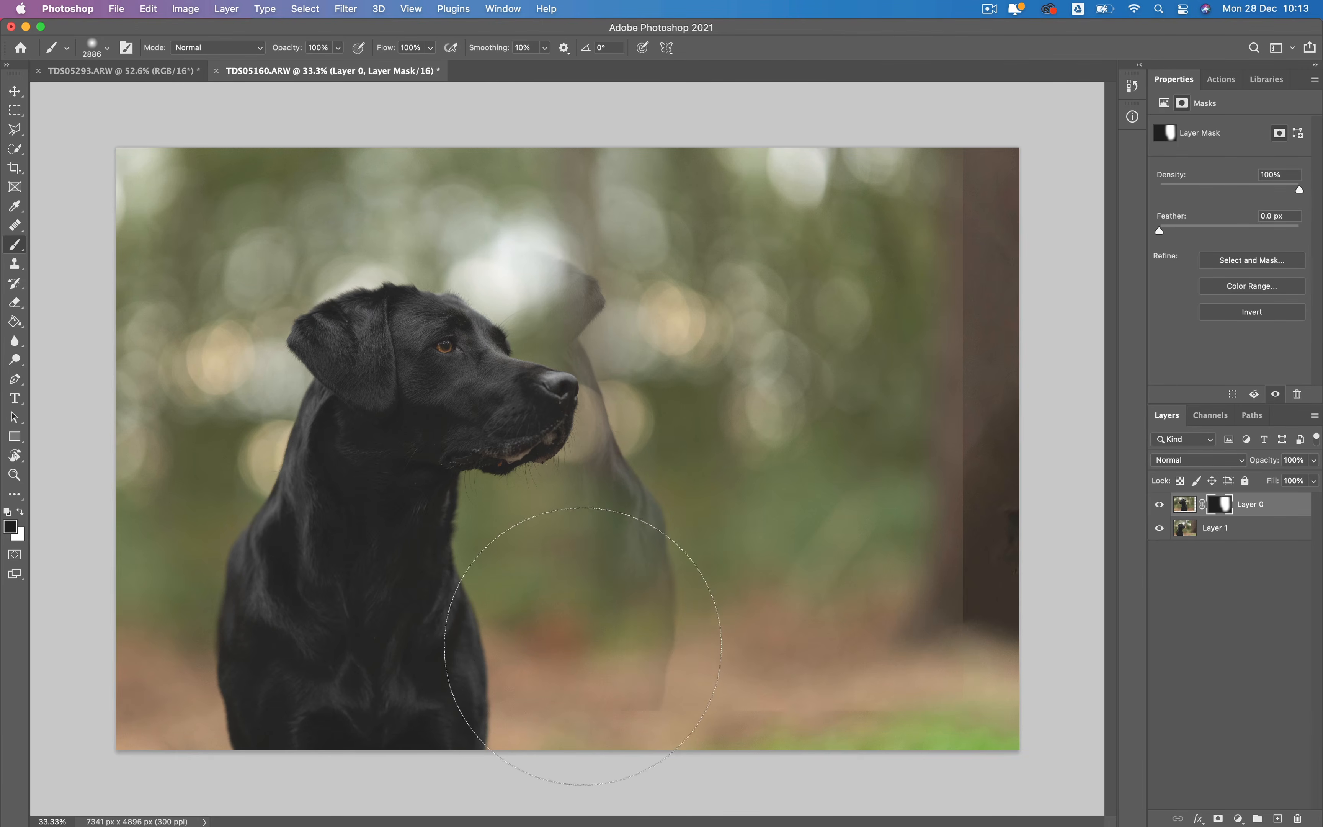
{"action": "mouse_move", "coordinate": [581, 646]}
{"action": "left_mouse_down"}
{"action": "mouse_move", "coordinate": [534, 496]}
{"action": "mouse_move", "coordinate": [537, 566]}
{"action": "mouse_move", "coordinate": [521, 539]}
{"action": "mouse_move", "coordinate": [494, 299]}
{"action": "left_mouse_up"}
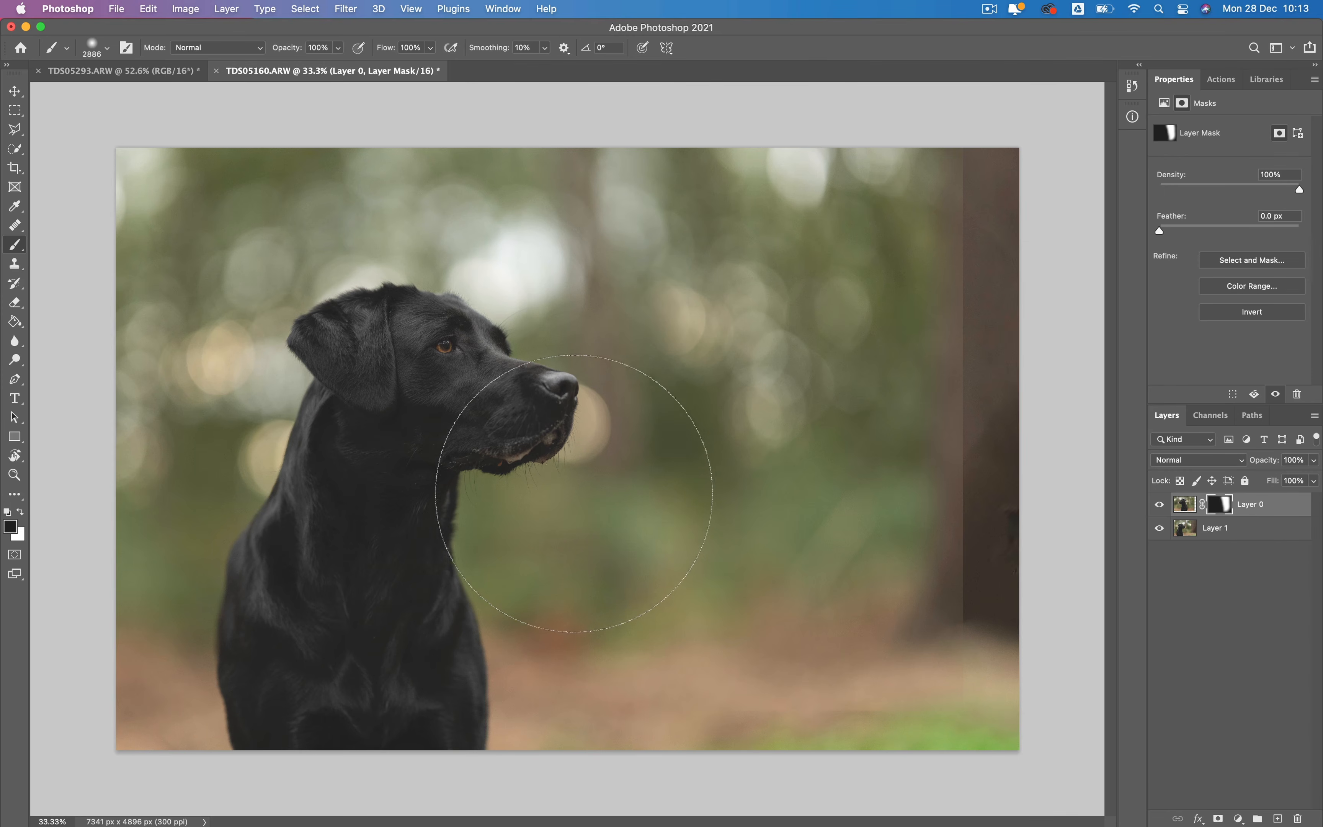
- Refine Layer 0's mask around the dog's muzzle with the brush reduced to about 1188 px, and undo the last stroke
{"action": "left_click_drag", "start_coordinate": [578, 482], "coordinate": [409, 486]}
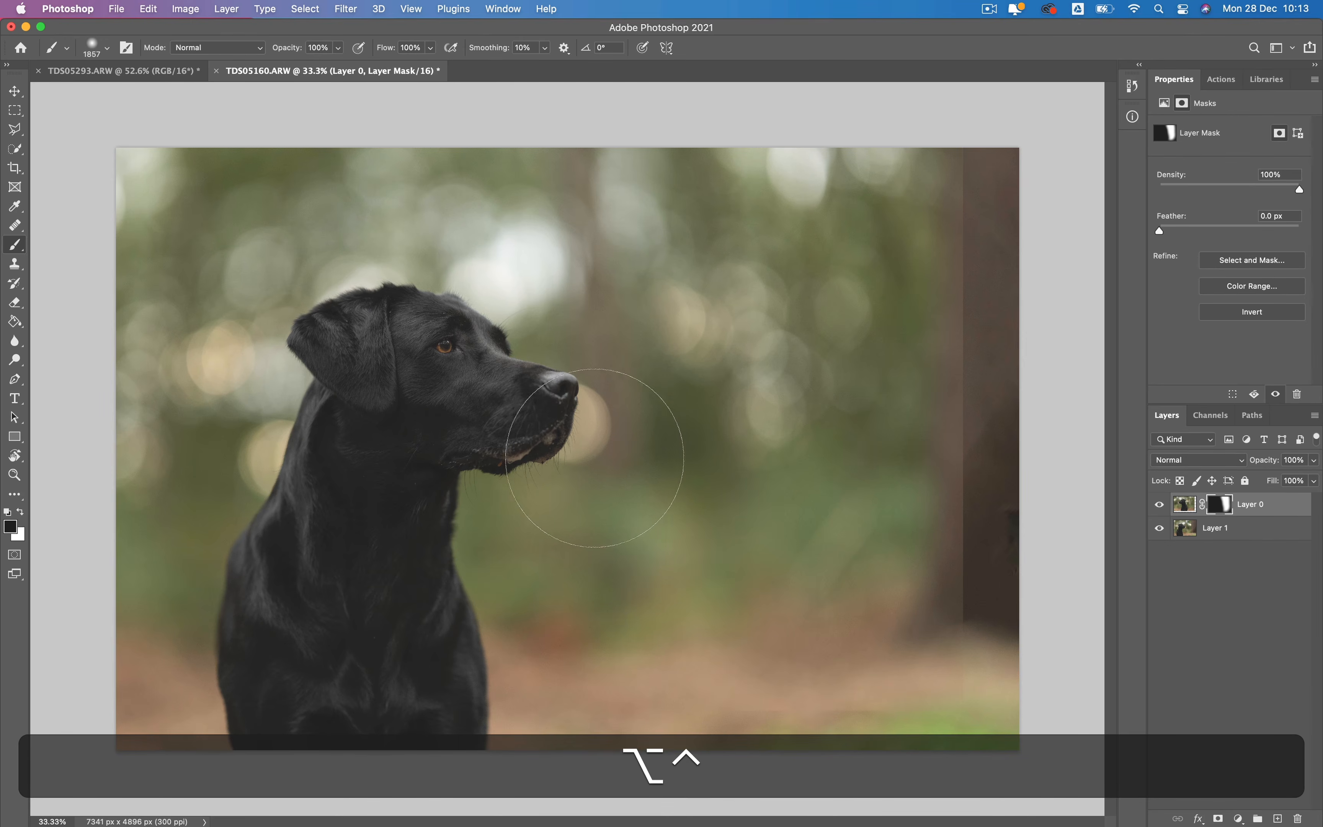
{"action": "key", "text": "5"}
{"action": "left_click_drag", "start_coordinate": [626, 440], "coordinate": [516, 441]}
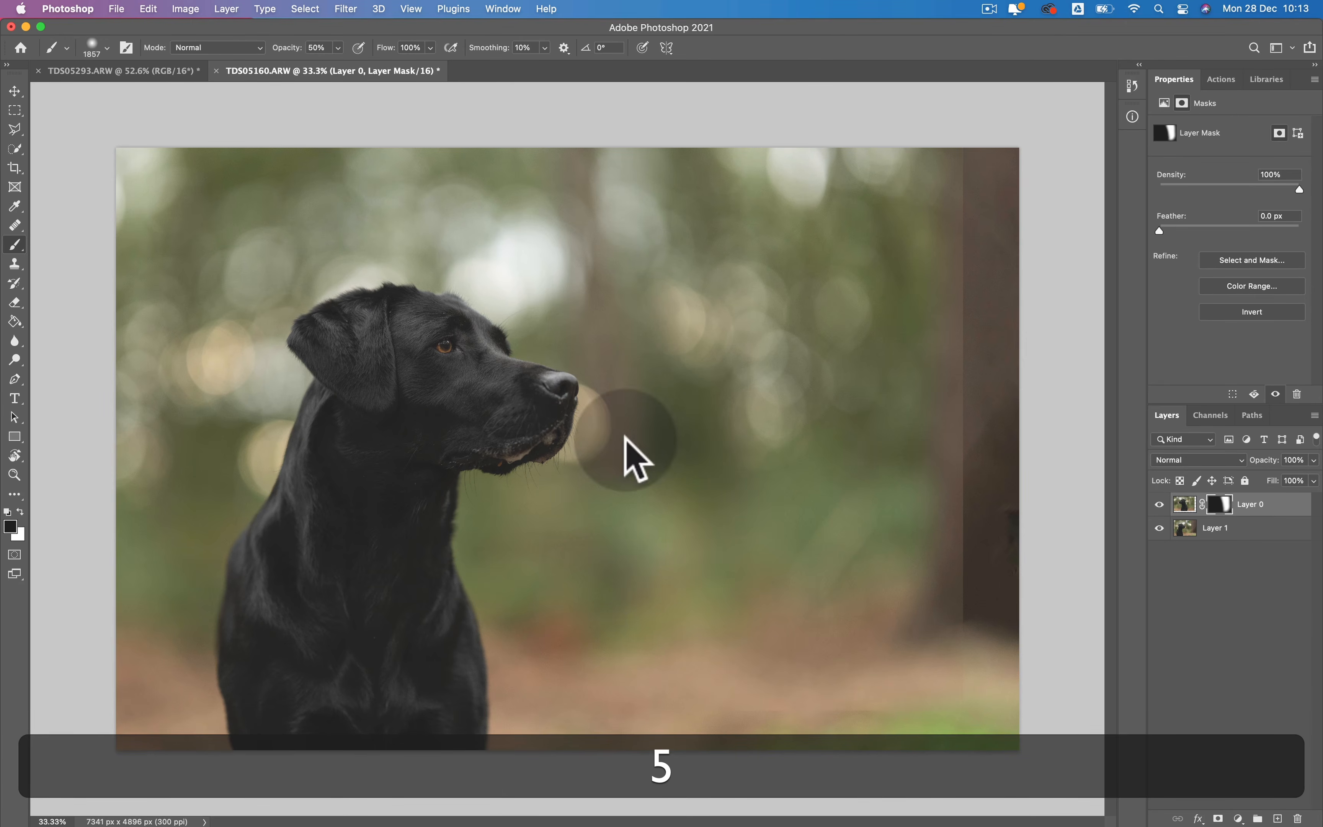
{"action": "key", "text": "super+x"}
{"action": "key", "text": "x"}
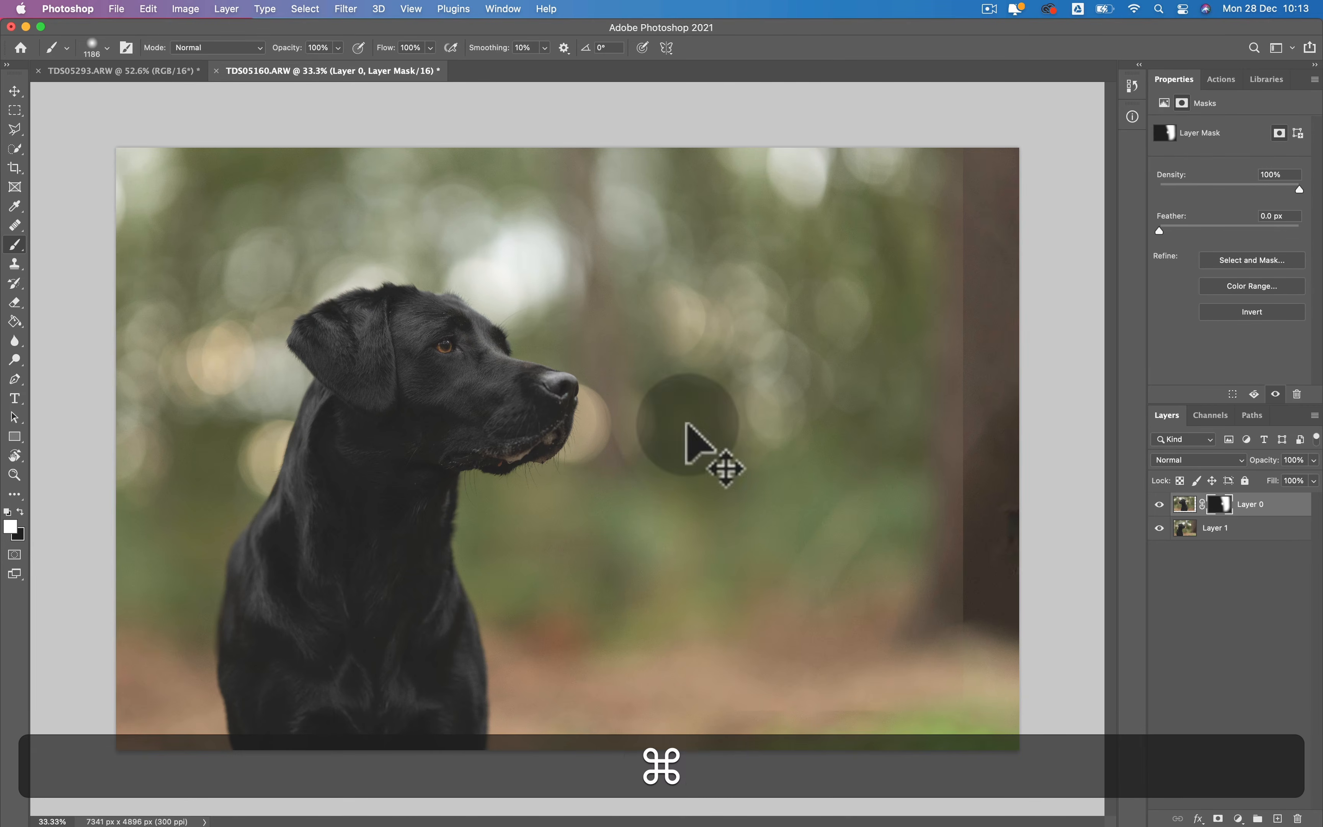
{"action": "key", "text": "super+z"}
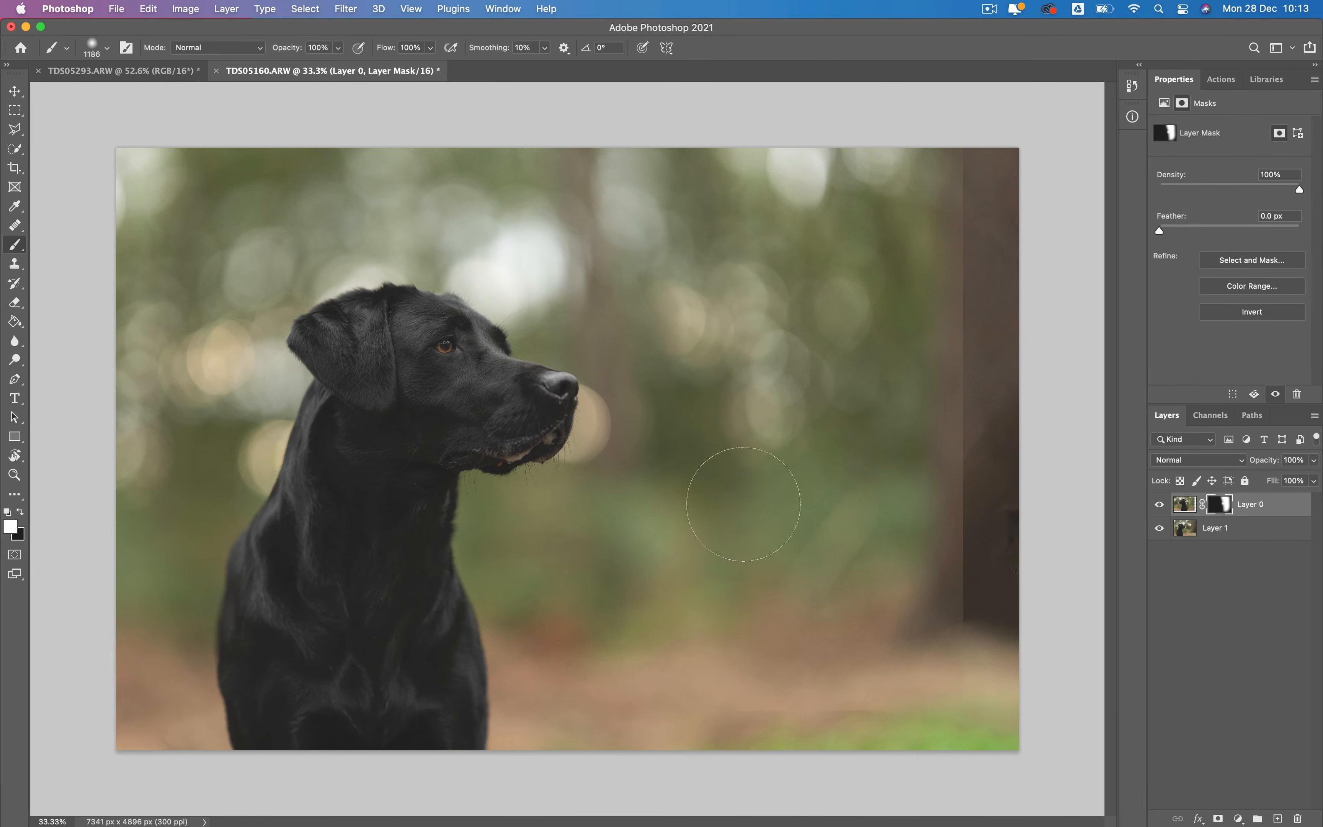
- Paint black on Layer 0's mask beside the dog's muzzle and at the lower image edge with a brush of about 598 px
{"action": "left_click_drag", "start_coordinate": [646, 456], "coordinate": [573, 465]}
{"action": "key", "text": "x"}
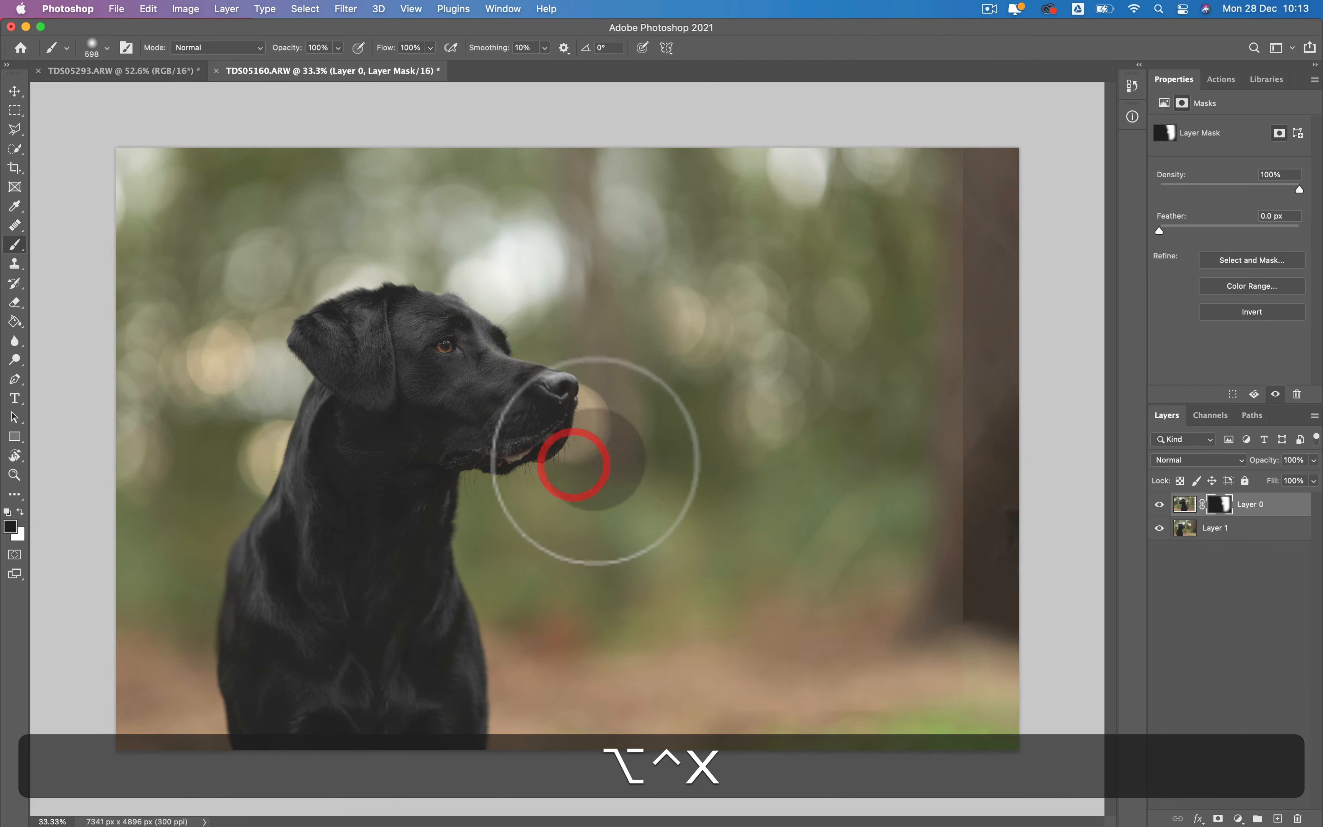
{"action": "left_click", "coordinate": [618, 456]}
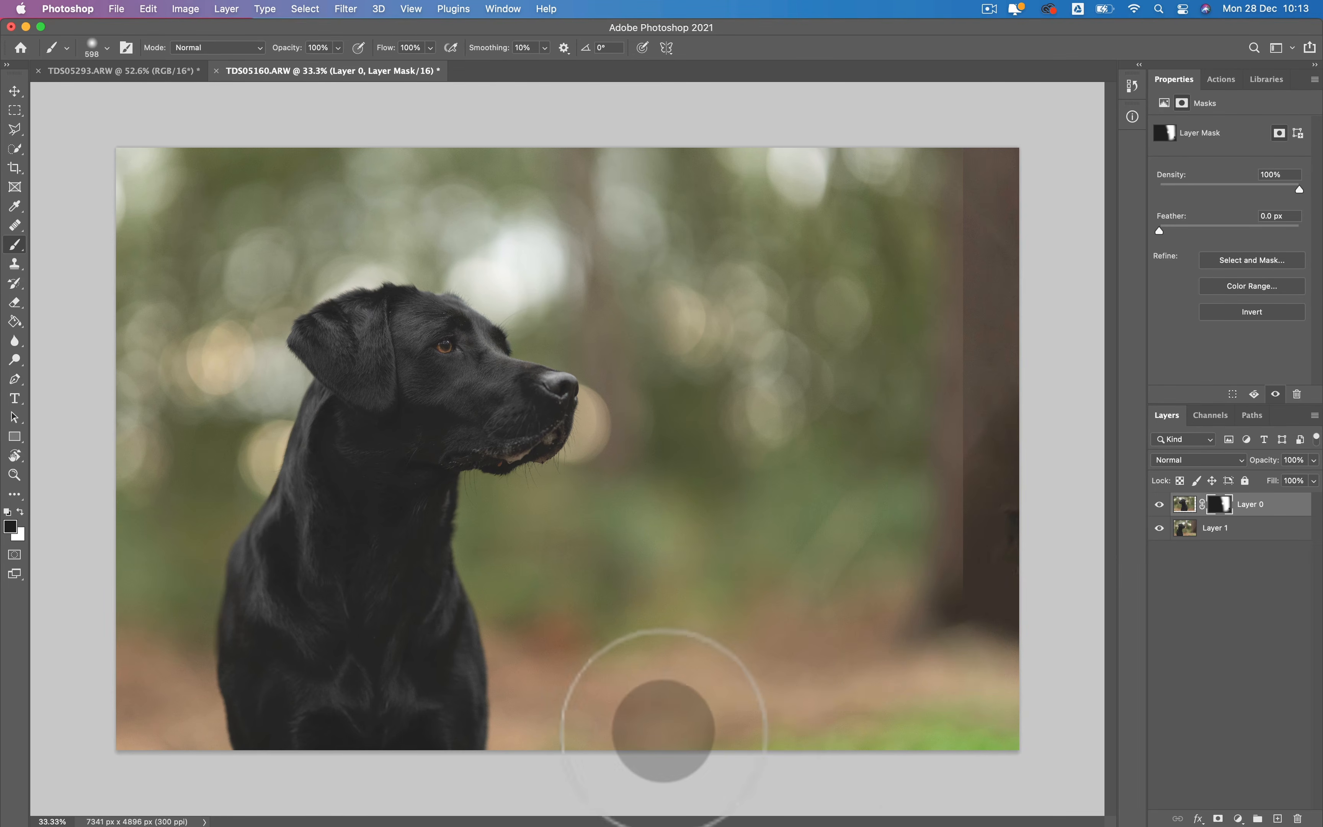
{"action": "left_click", "coordinate": [662, 717]}
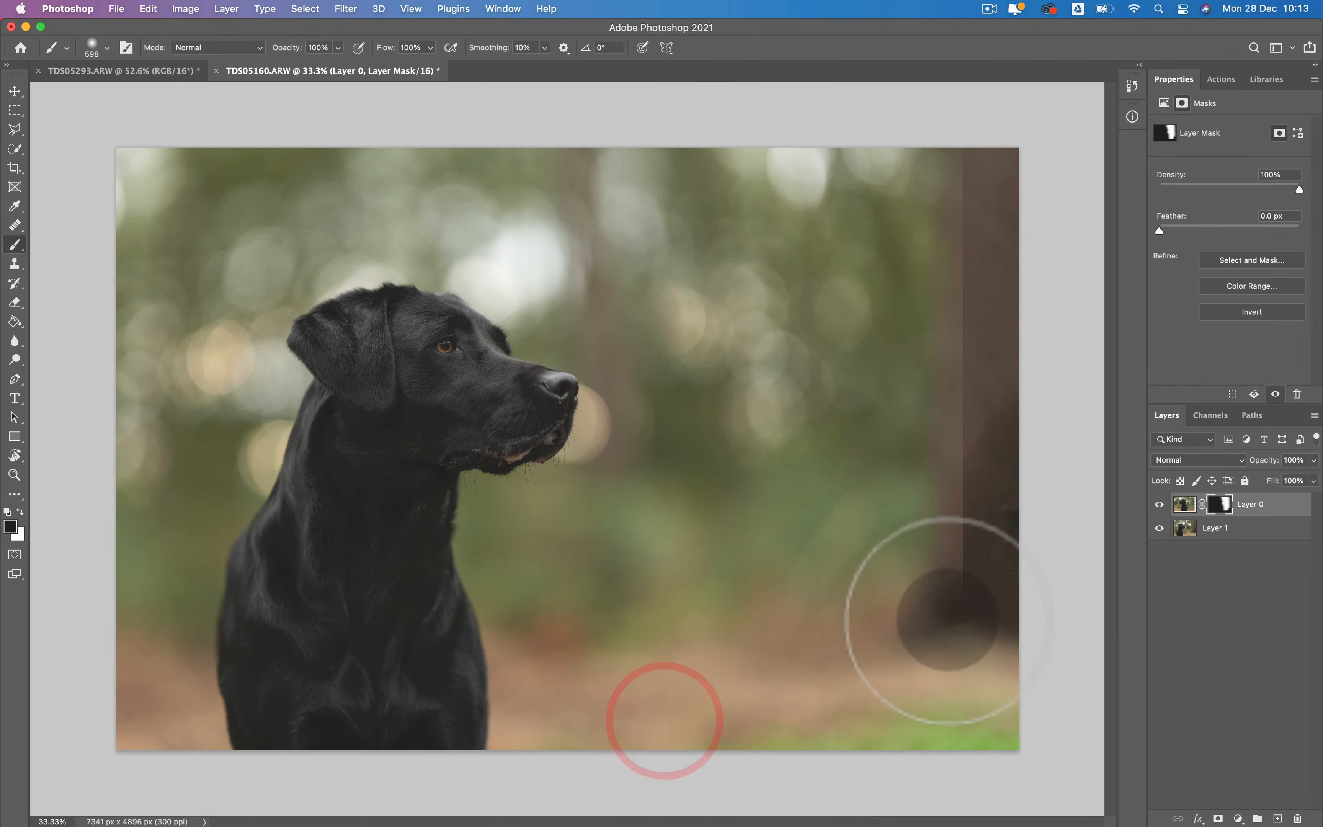
- Paint black on Layer 0's mask from the trunk base up to the top edge to remove the hard vertical seam on the tree
{"action": "left_click", "coordinate": [958, 622]}
{"action": "left_click_drag", "start_coordinate": [961, 613], "coordinate": [976, 584]}
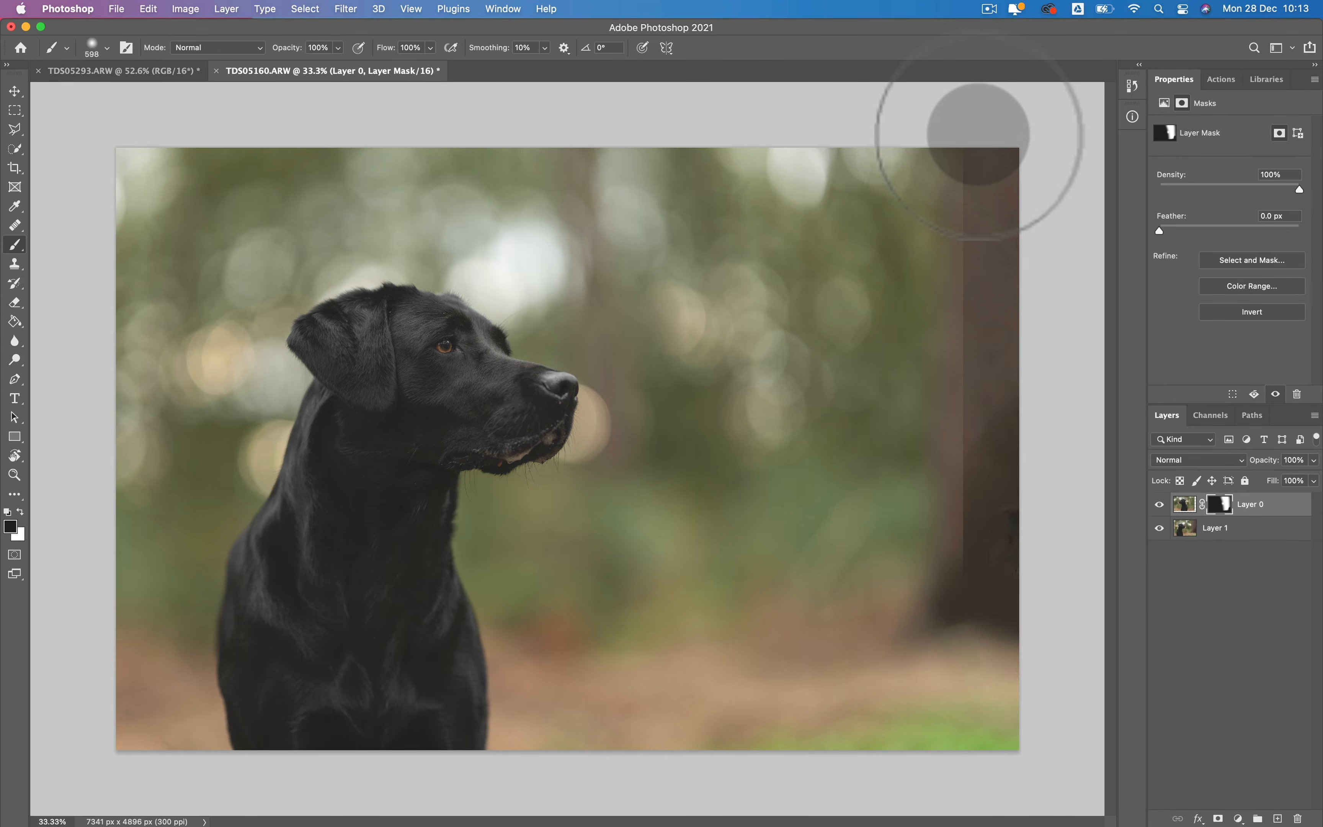
{"action": "left_click", "coordinate": [976, 133], "text": "shift"}
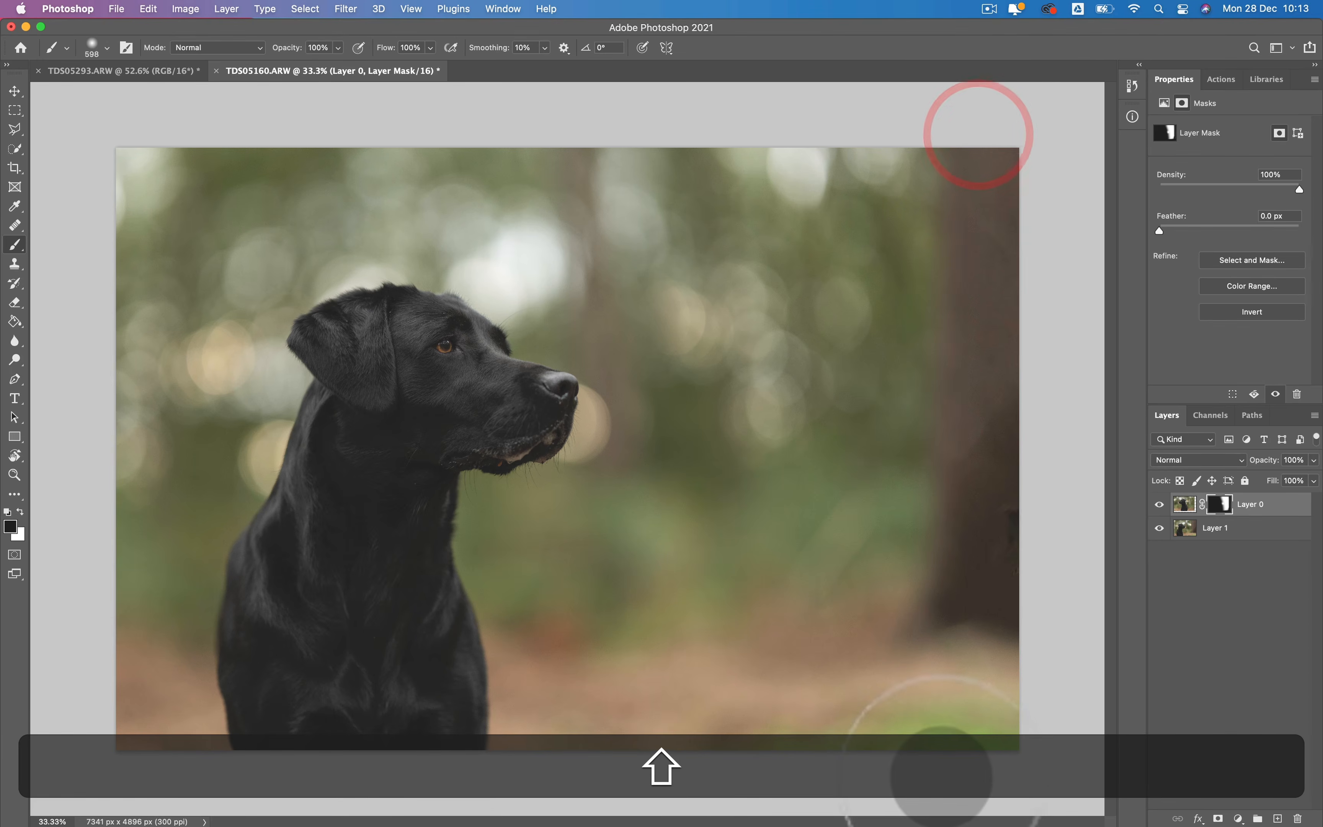
- Toggle Layer 0's visibility to compare the background, and paint black on its mask along the ground near the lower edge
{"action": "left_click", "coordinate": [1160, 504]}
{"action": "left_click", "coordinate": [1160, 504]}
{"action": "left_click", "coordinate": [1159, 504]}
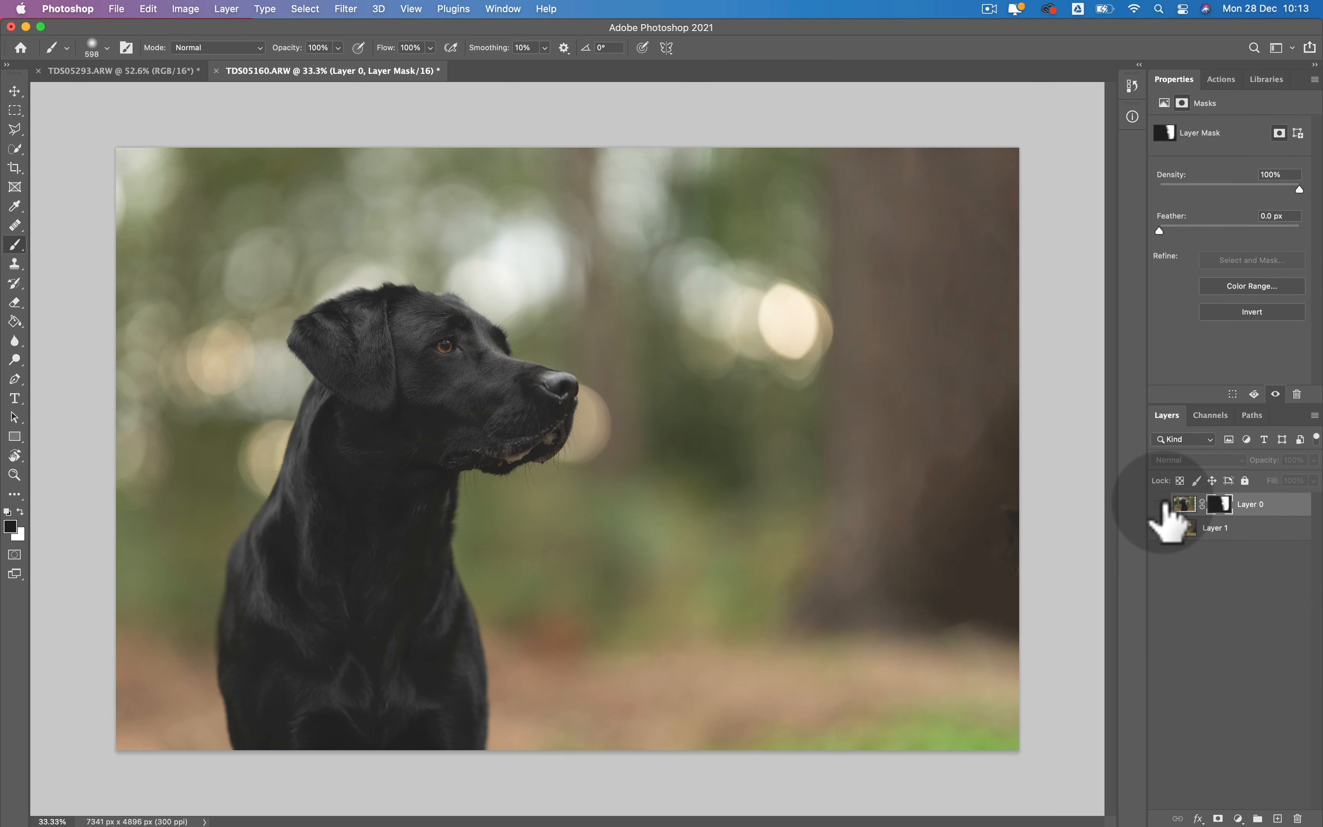
{"action": "left_click", "coordinate": [1159, 505]}
{"action": "left_click", "coordinate": [921, 682]}
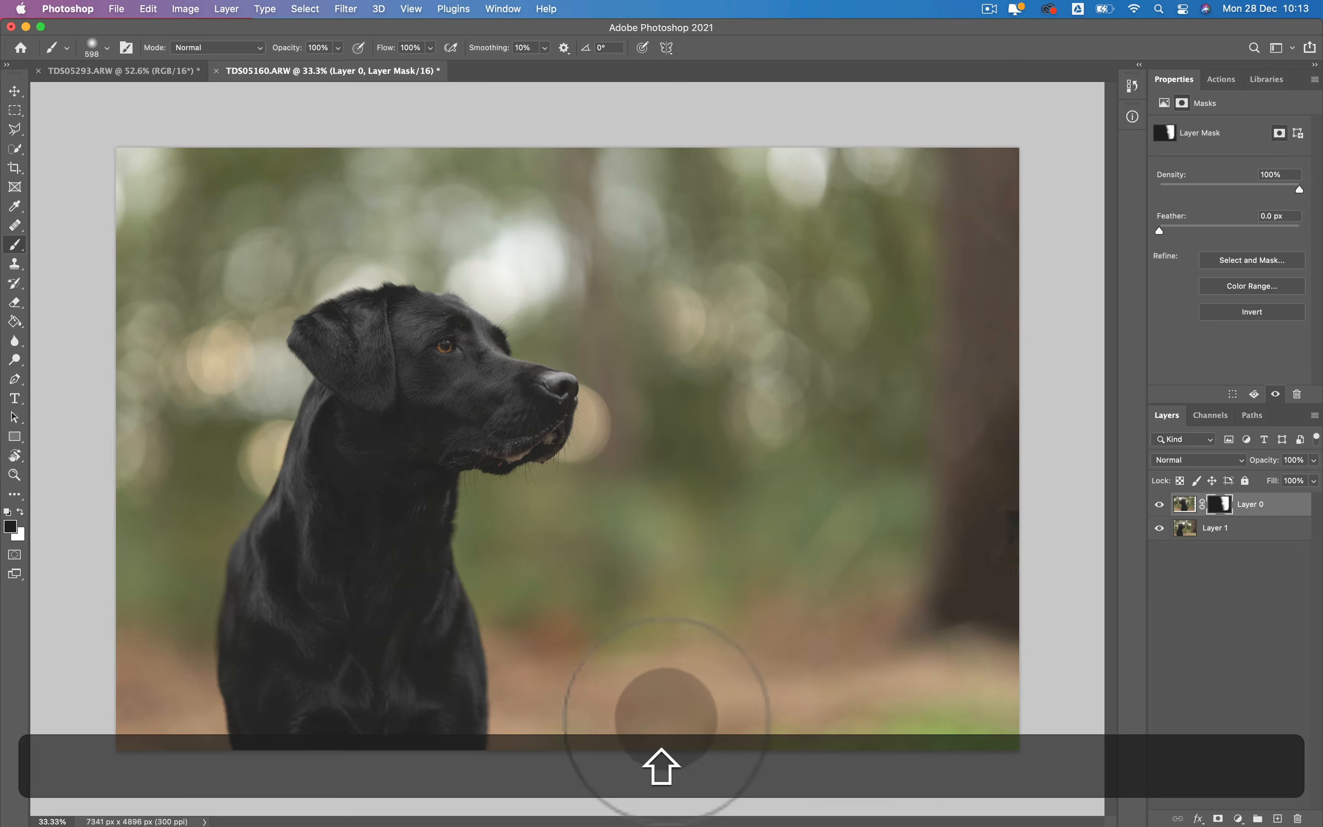
{"action": "left_click", "coordinate": [674, 682], "text": "shift"}
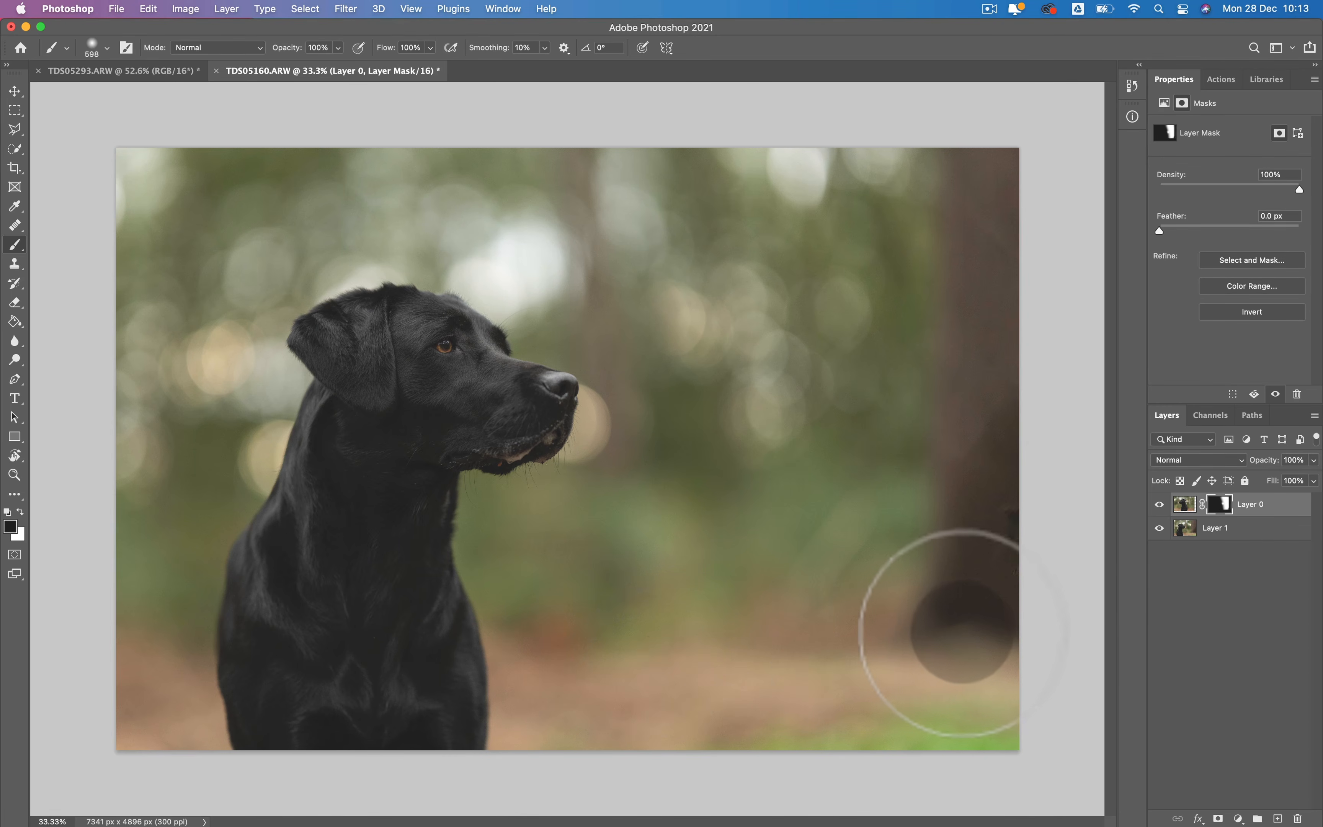
- Try painting white on Layer 0's mask at the base of the tree trunk, and undo it
{"action": "key", "text": "x"}
{"action": "left_click", "coordinate": [963, 624]}
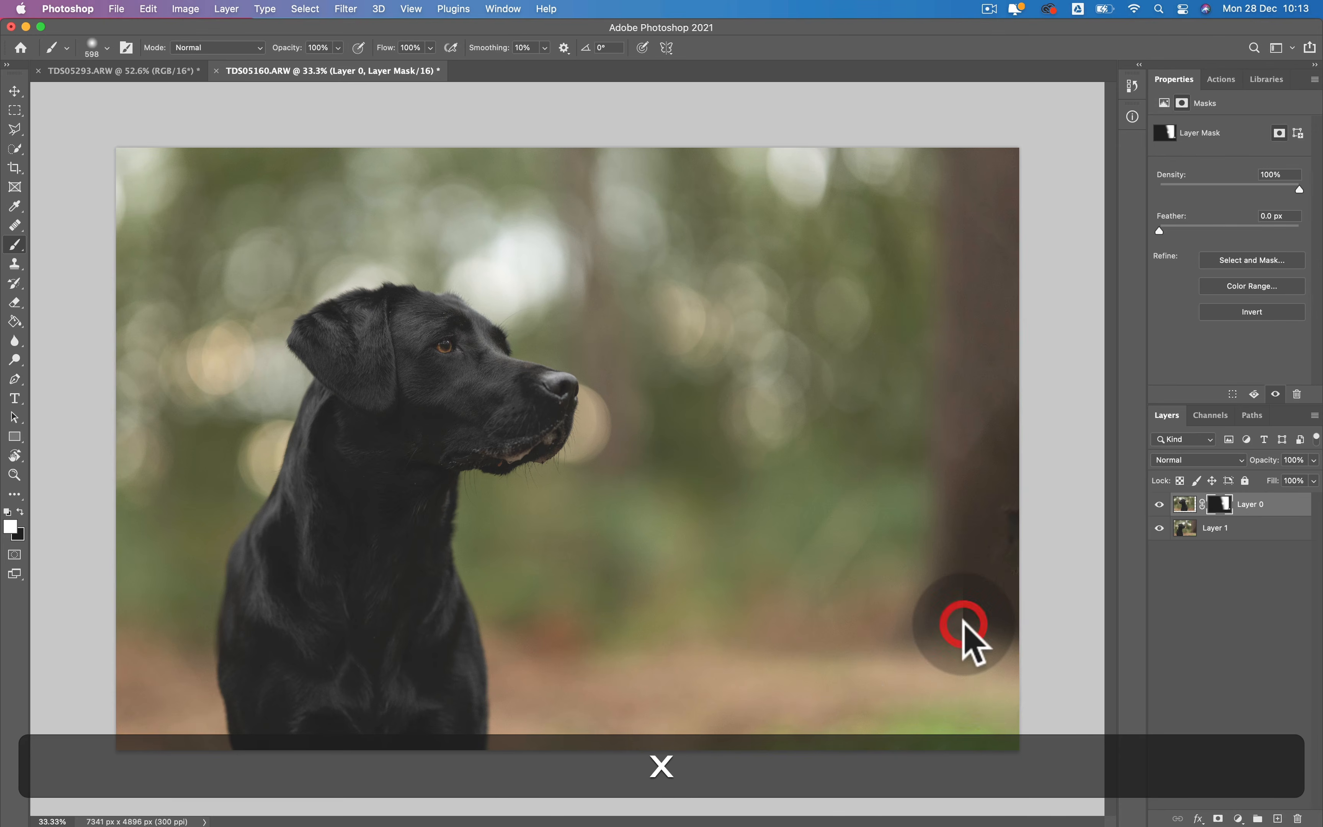
{"action": "key", "text": "x"}
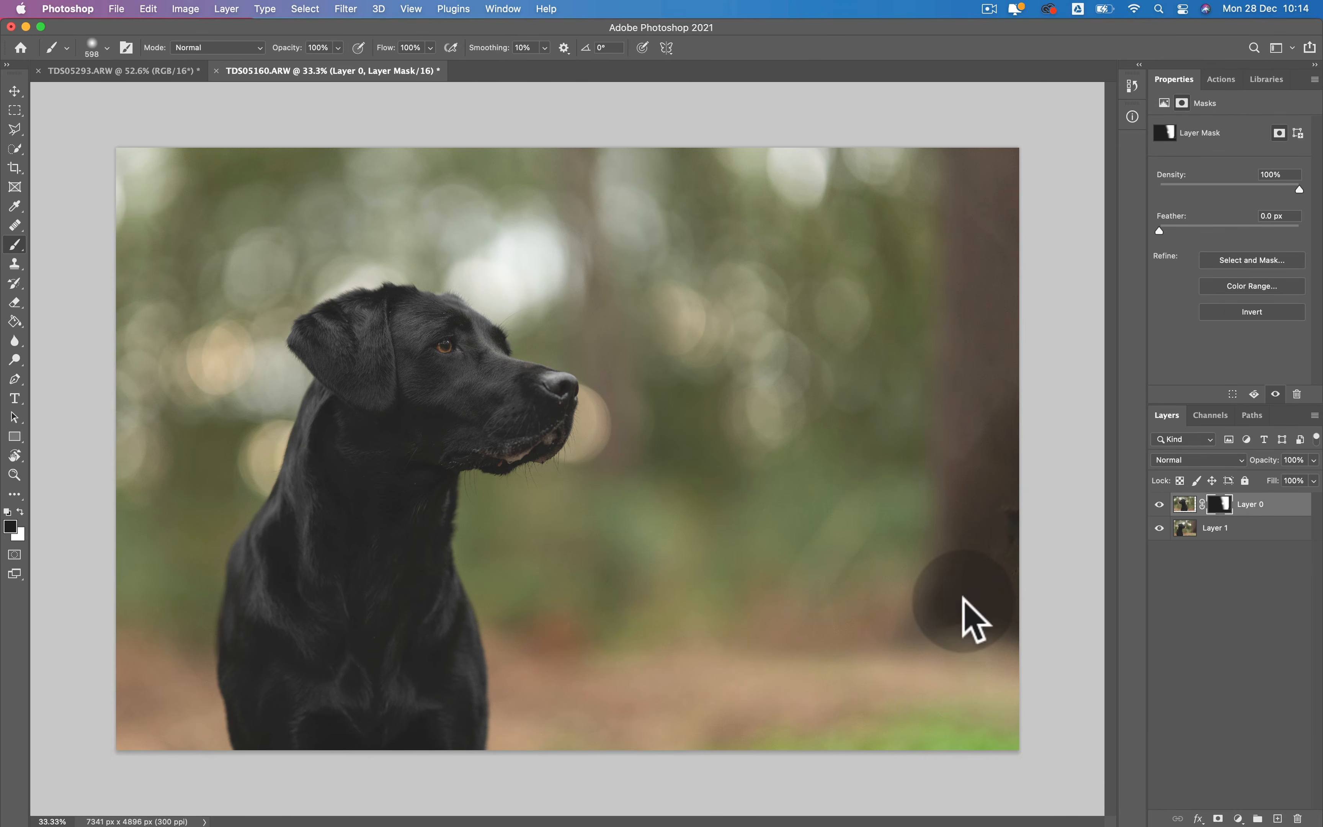
{"action": "key", "text": "super+z"}
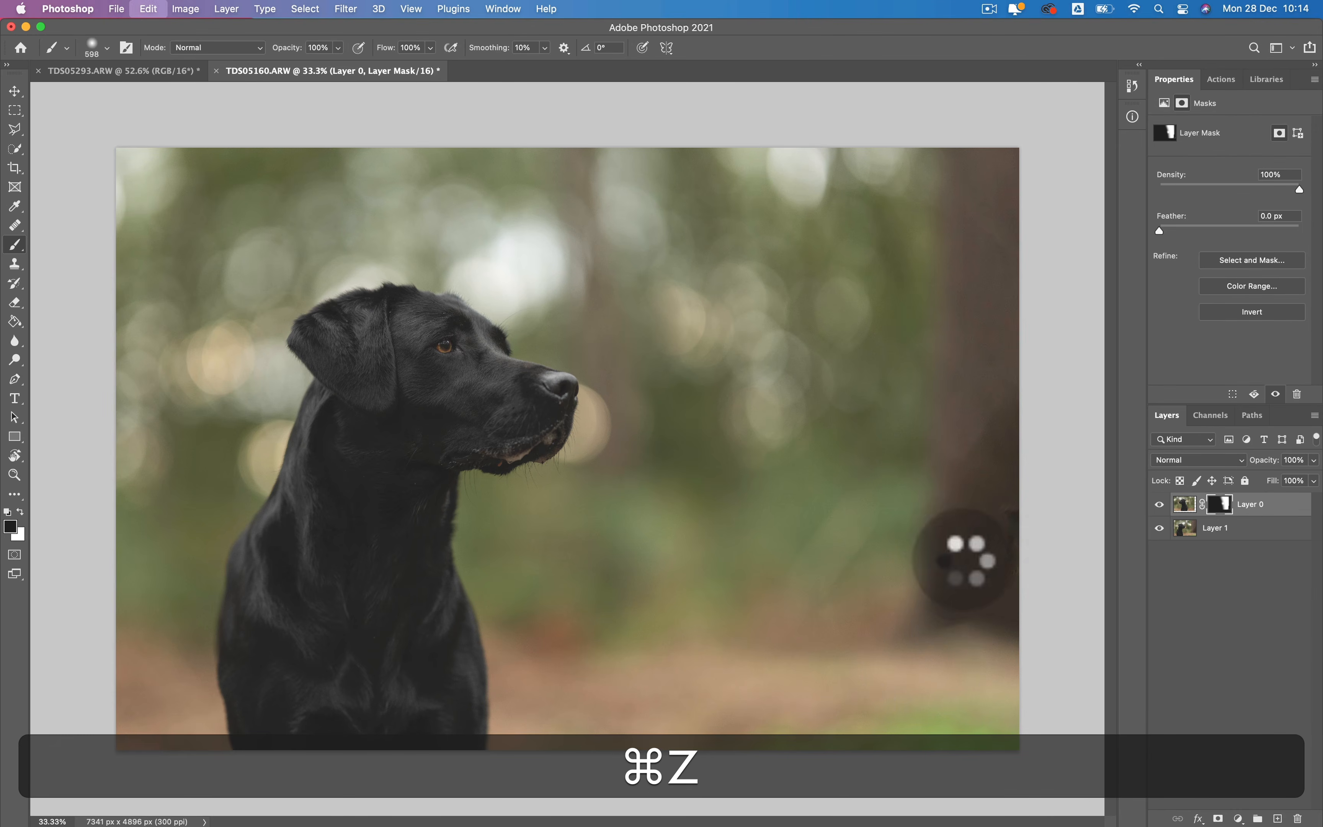
- Deselect the layers and briefly show only Layer 1 to compare the background before and after the masked copy
{"action": "left_click", "coordinate": [1216, 582]}
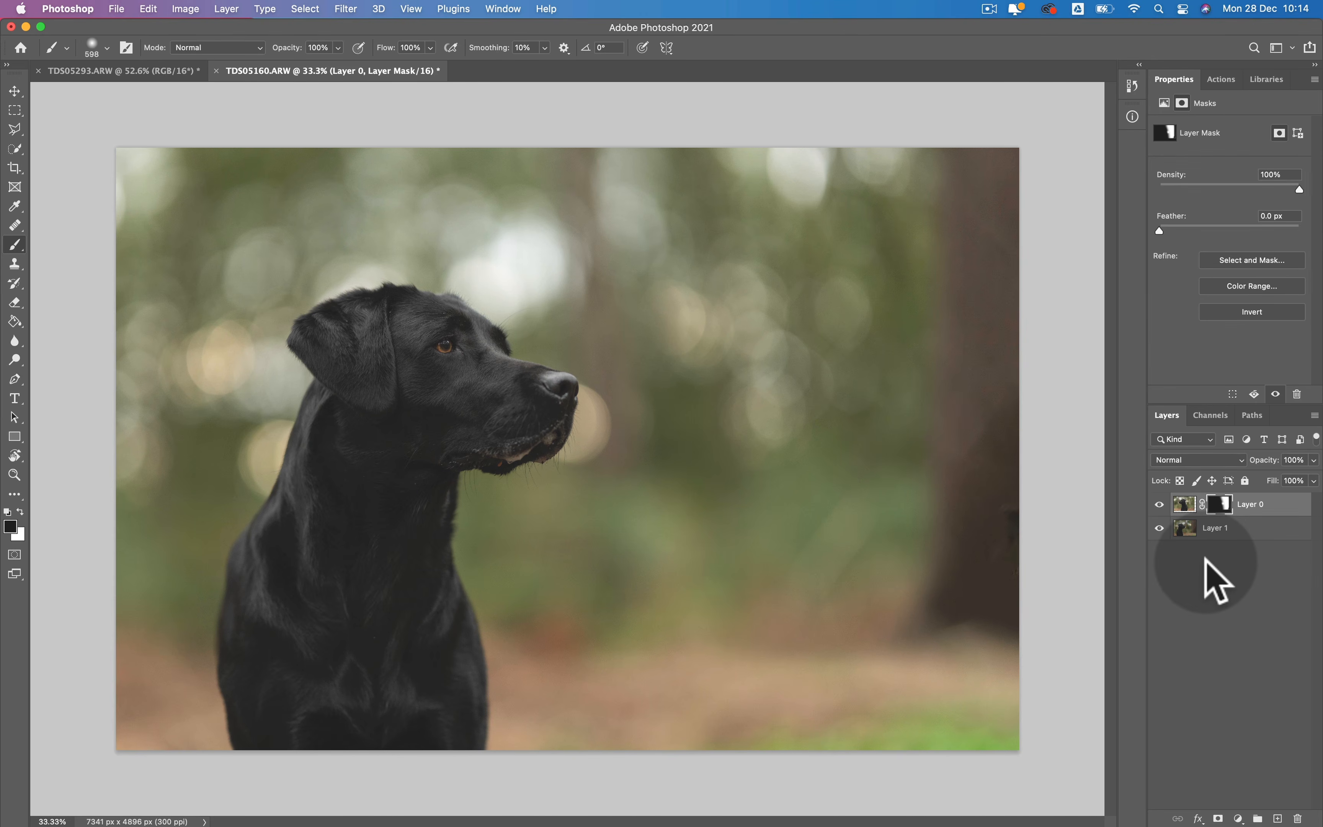
{"action": "key", "text": "alt"}
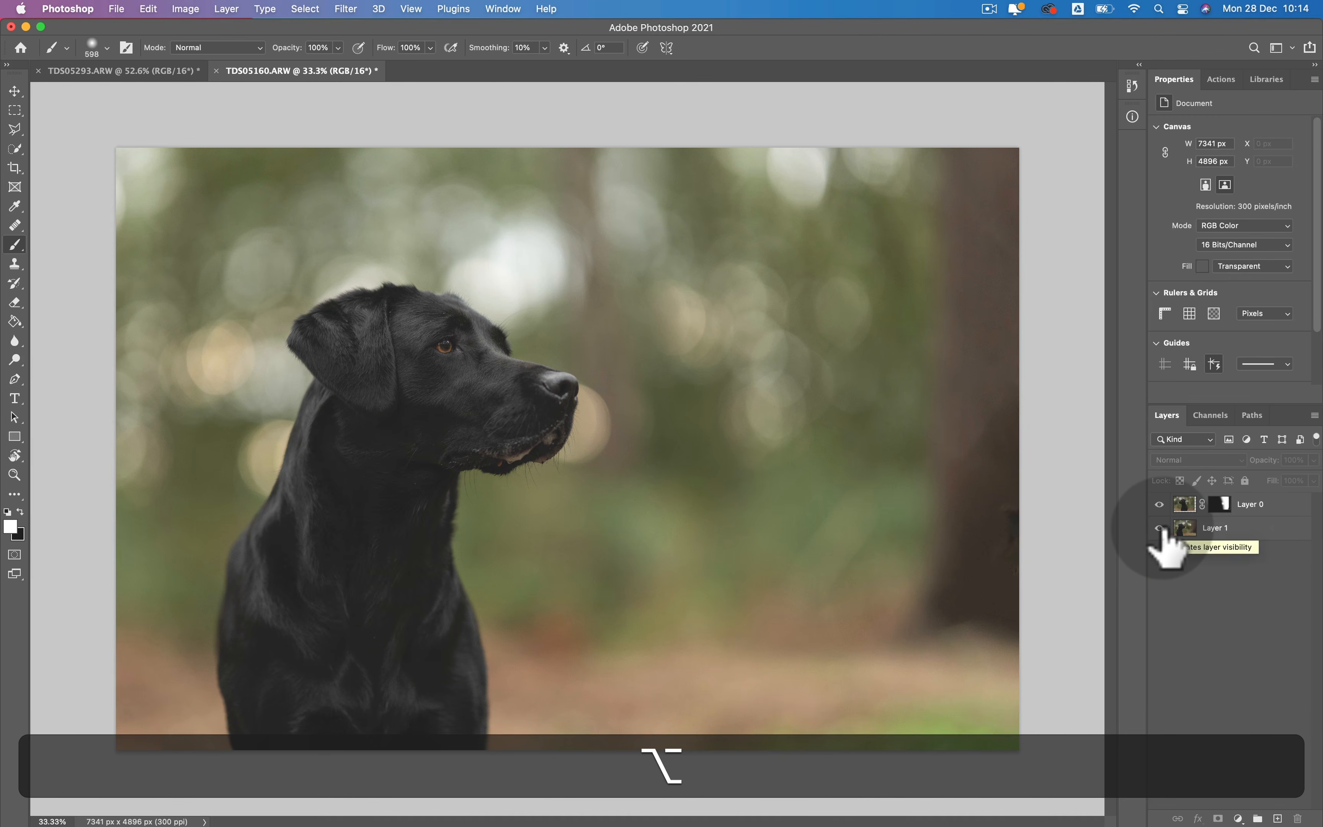
{"action": "left_click", "coordinate": [1159, 528], "text": "alt"}
{"action": "left_click", "coordinate": [1160, 529], "text": "alt"}
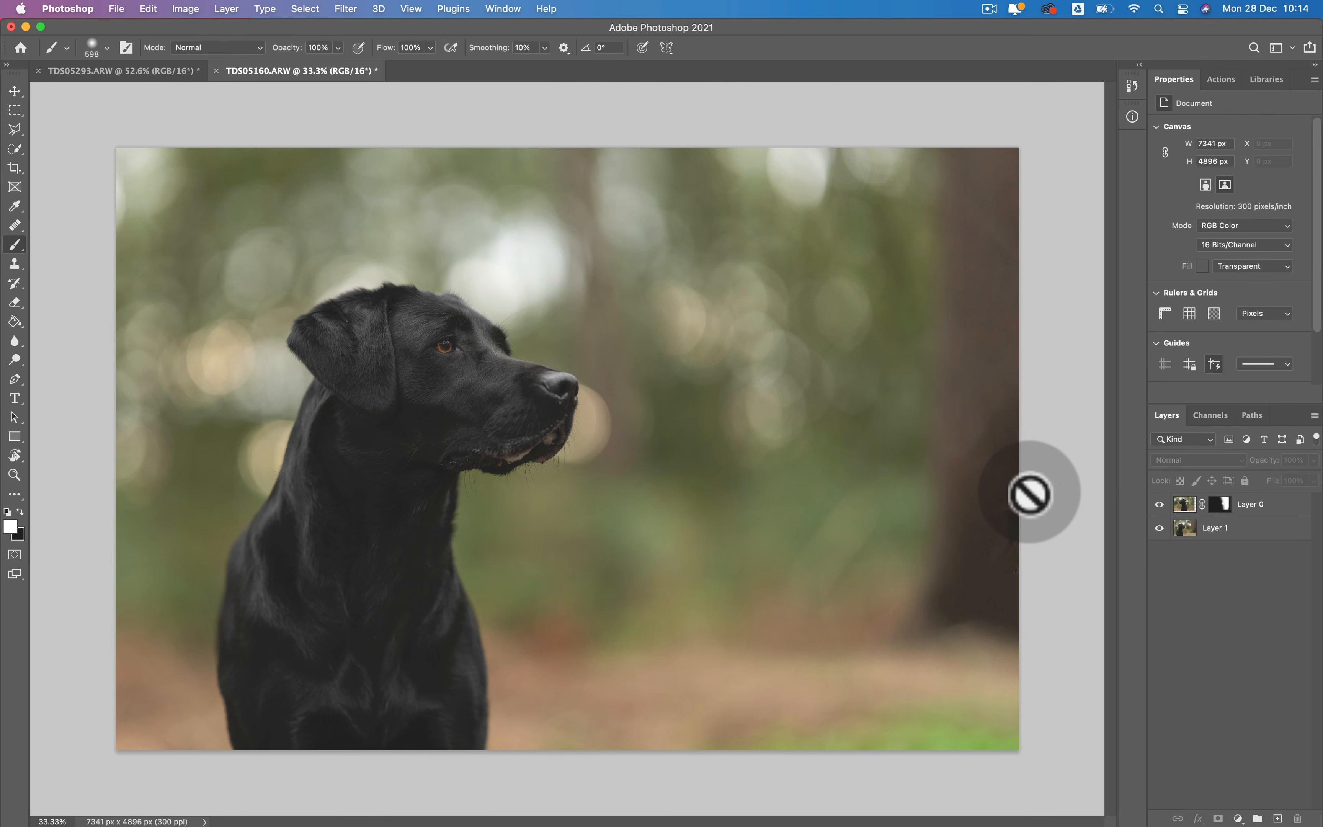
- Toggle Layer 0's visibility several times to compare the tree and bokeh with and without the masked copy
{"action": "left_click", "coordinate": [1159, 504]}
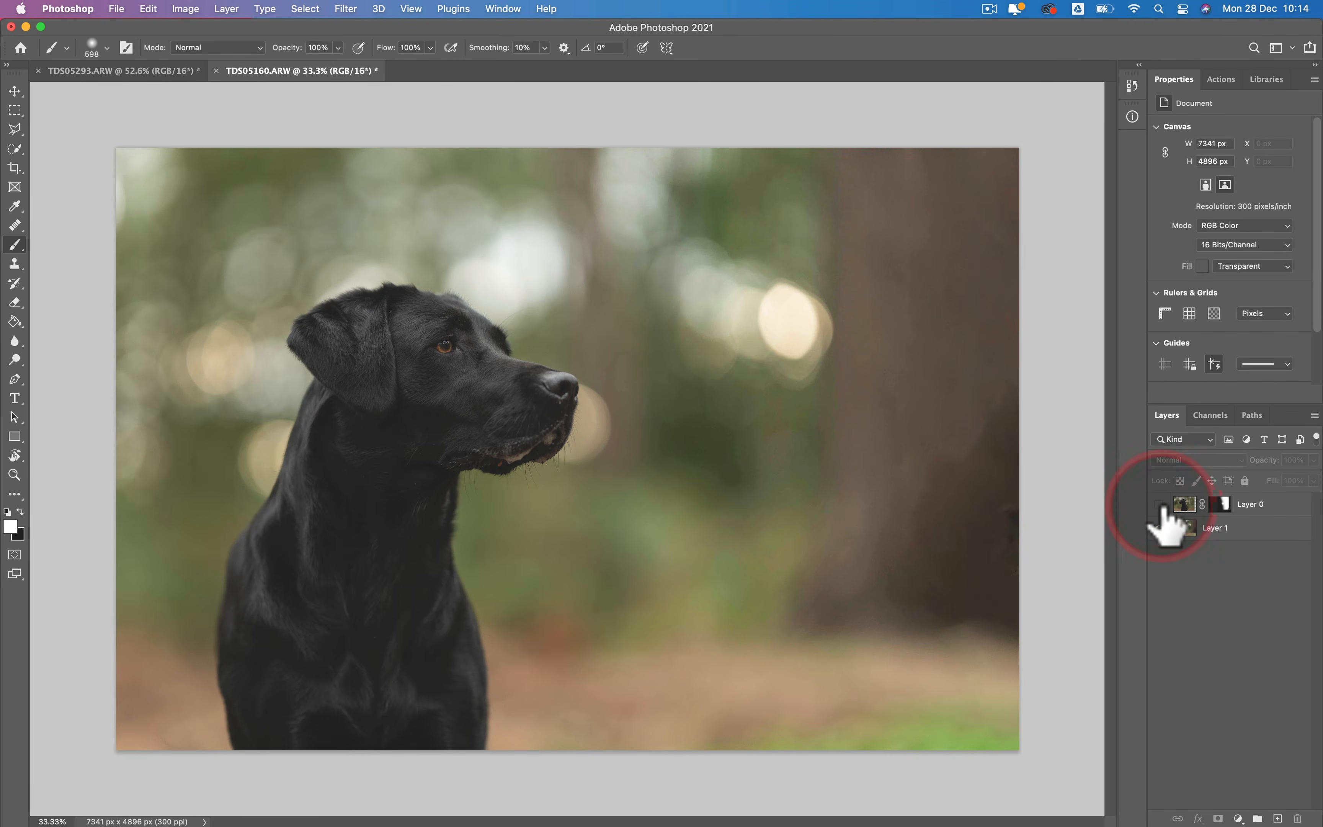
{"action": "left_click", "coordinate": [1160, 506]}
{"action": "left_click", "coordinate": [1160, 505]}
{"action": "left_click", "coordinate": [1160, 506]}
{"action": "left_click", "coordinate": [1160, 506]}
- Show Layer 0 and paint black on its mask to bring back the bright bokeh circle between the dog and the tree
{"action": "left_click", "coordinate": [1218, 504]}
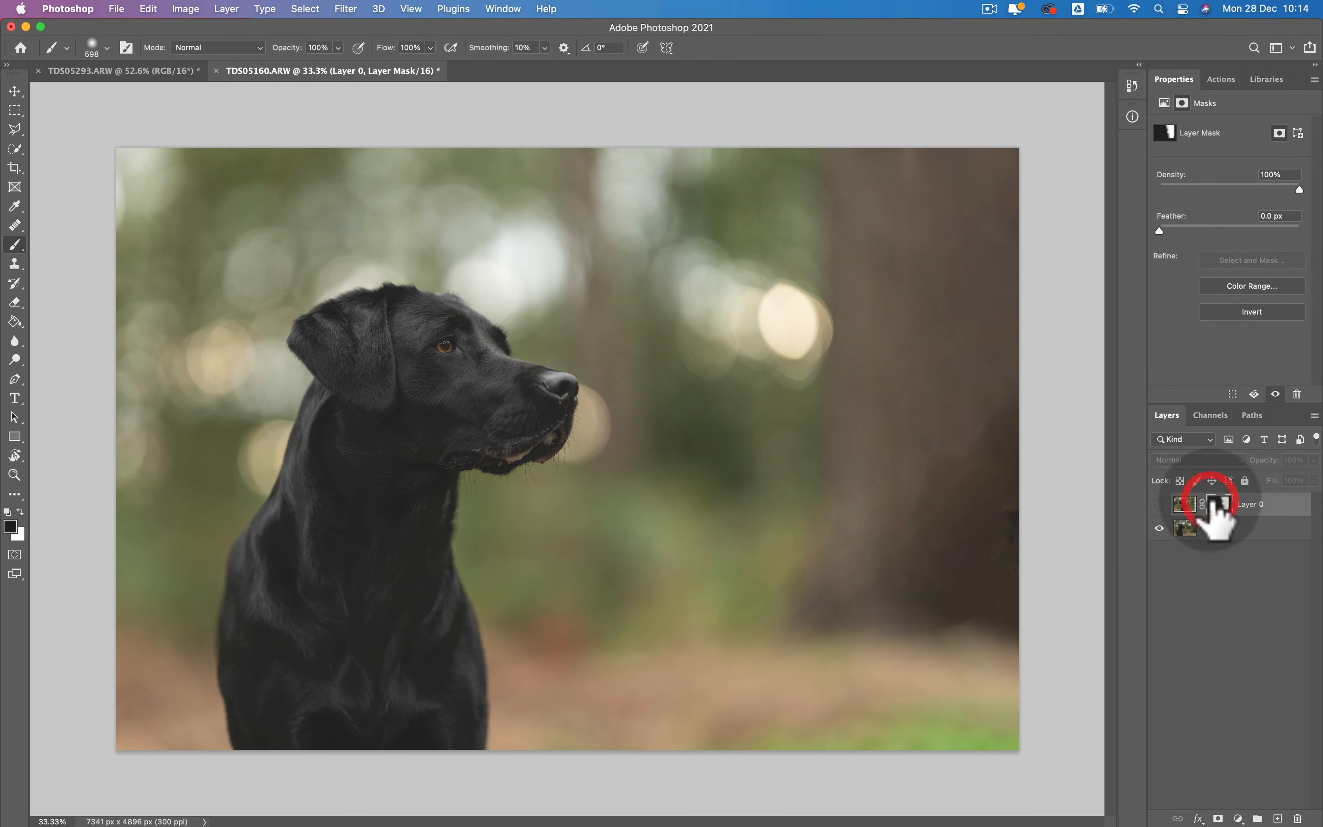
{"action": "key", "text": "b"}
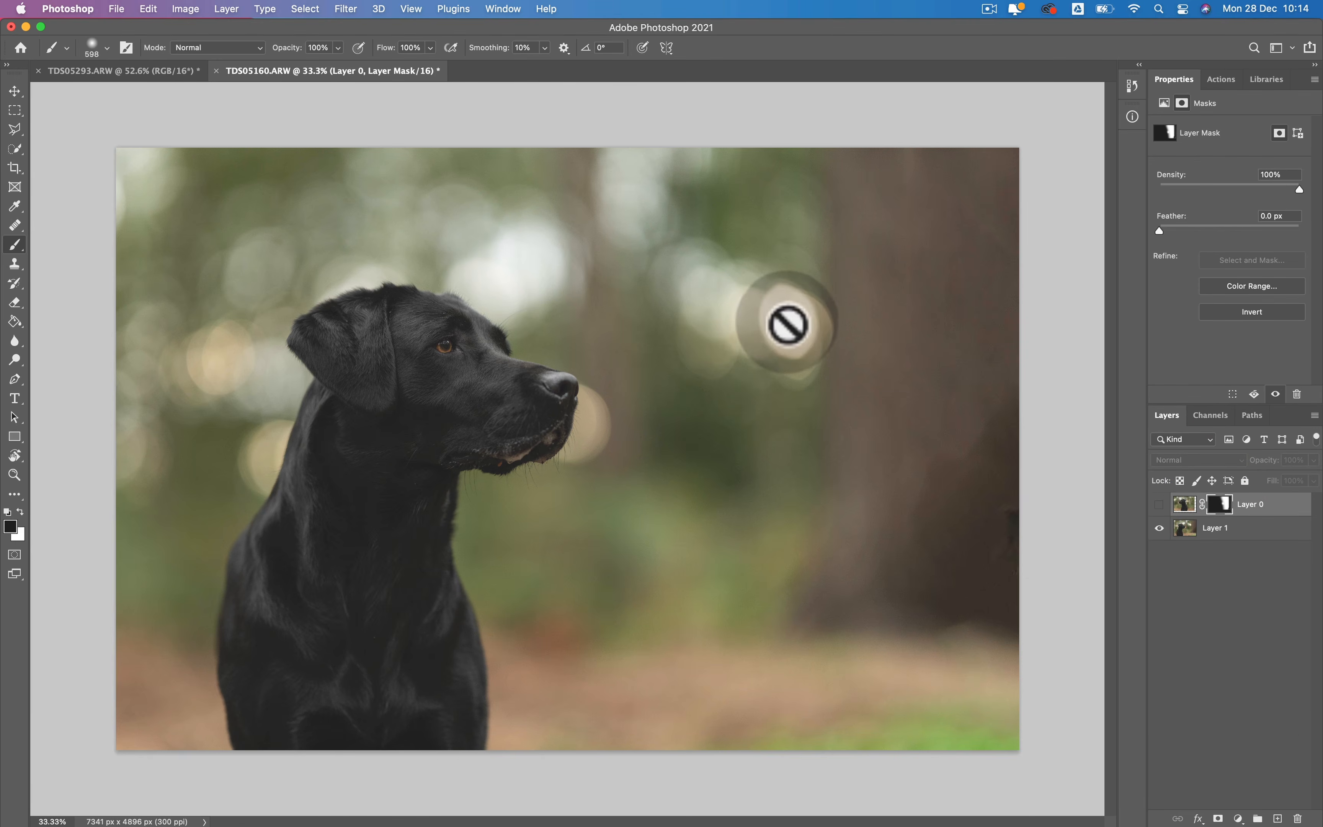
{"action": "left_click", "coordinate": [1194, 503]}
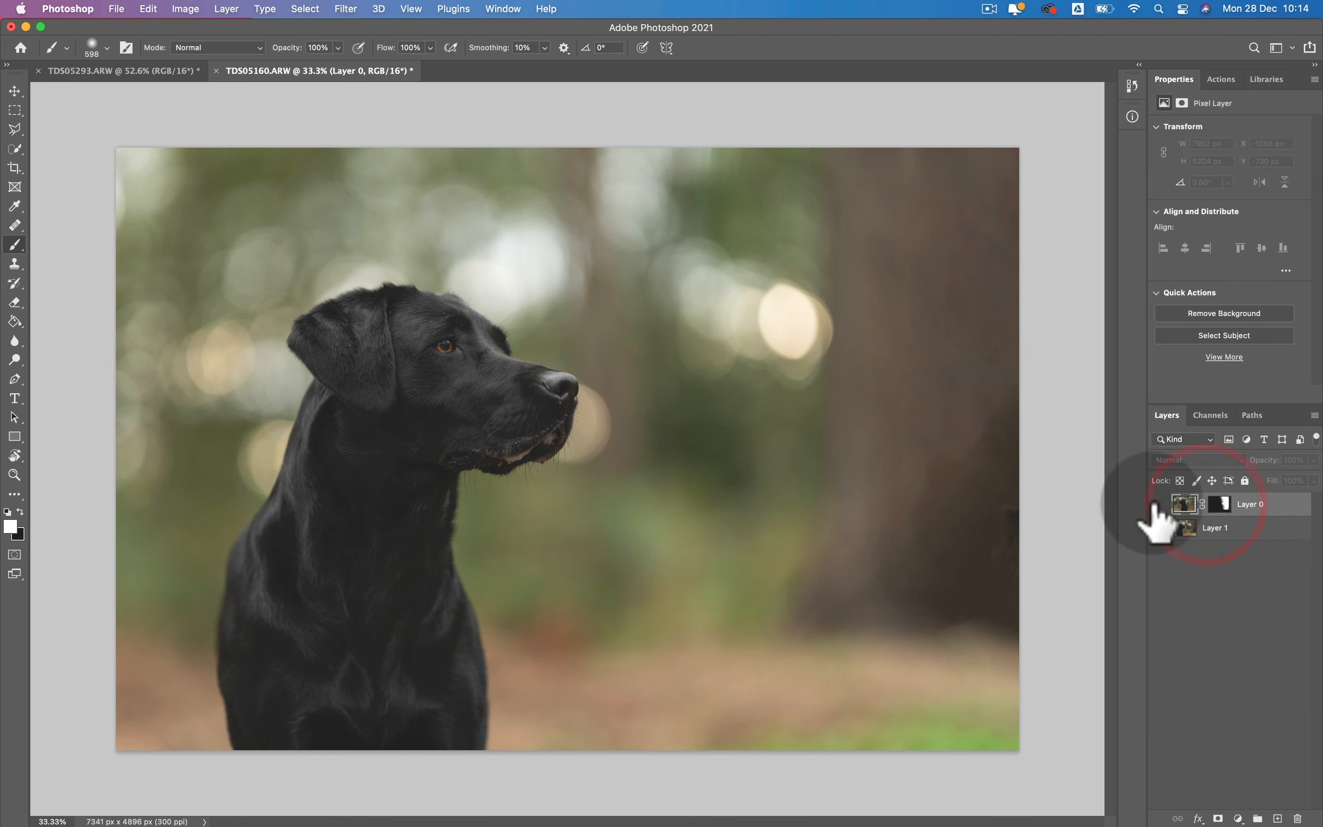
{"action": "left_click", "coordinate": [1159, 505]}
{"action": "left_click", "coordinate": [1219, 504]}
{"action": "key", "text": "x"}
{"action": "key", "text": "b"}
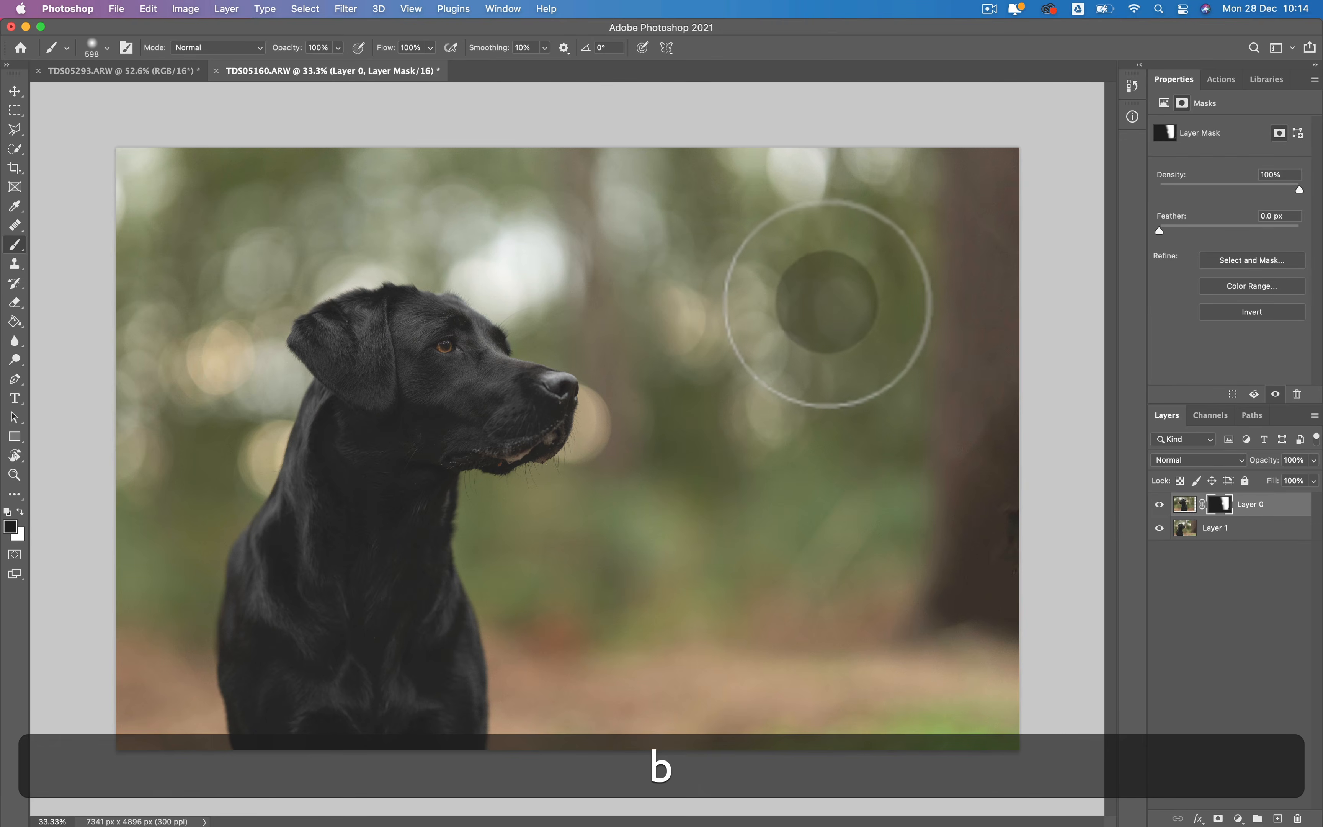
{"action": "key", "text": "super+z"}
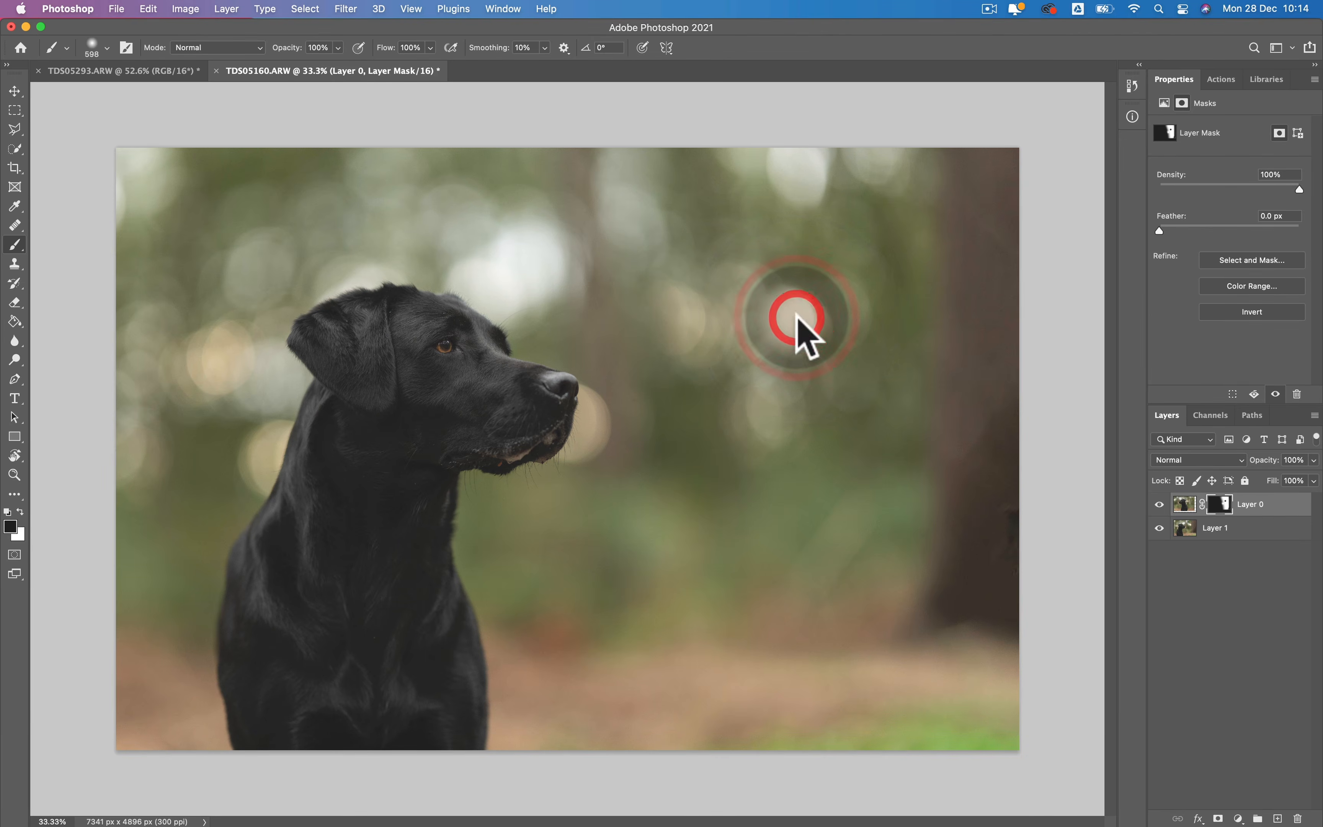
{"action": "left_click", "coordinate": [778, 302]}
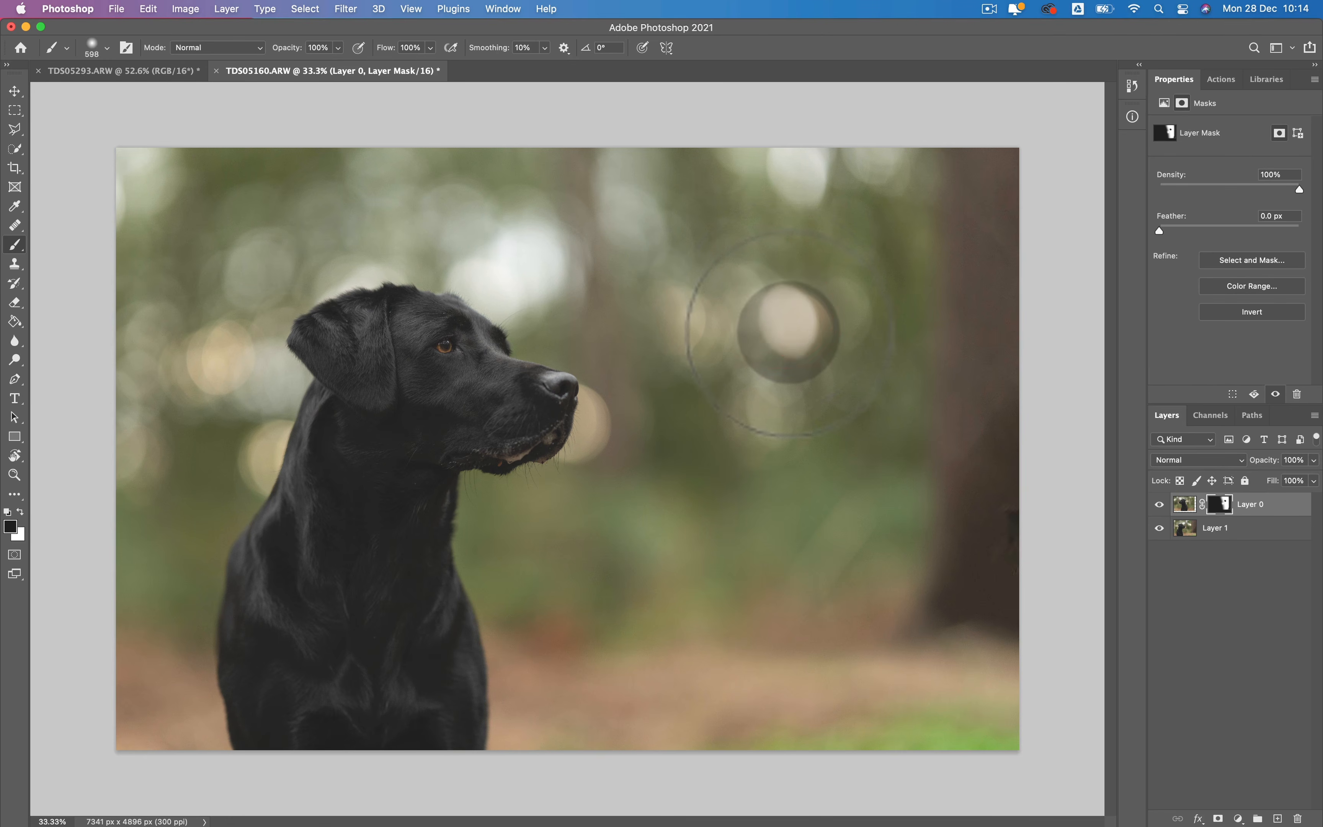
{"action": "left_click", "coordinate": [788, 331]}
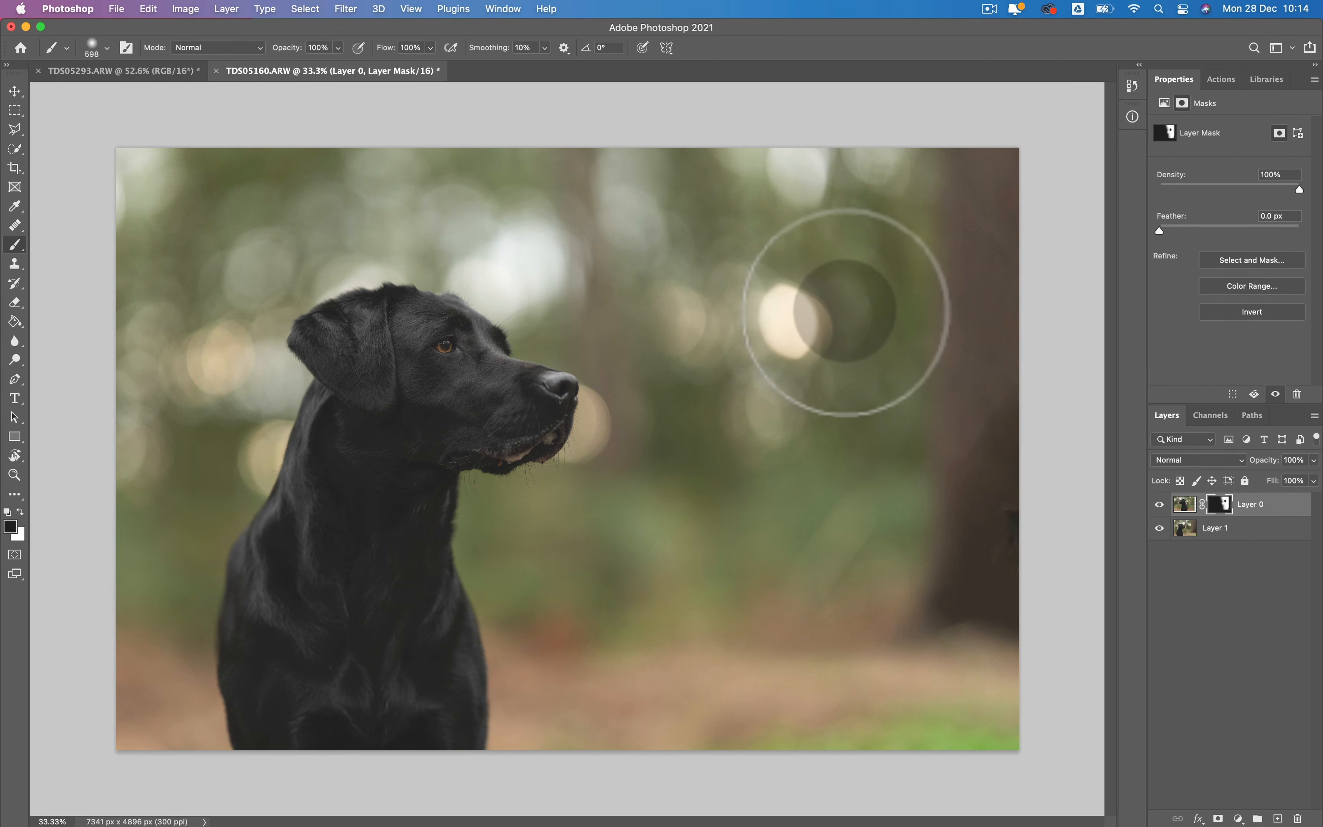
- Paint white on Layer 0's mask between the bright bokeh circle and the tree trunk, and briefly toggle Layer 1's visibility to check
{"action": "key", "text": "x"}
{"action": "left_click", "coordinate": [852, 324]}
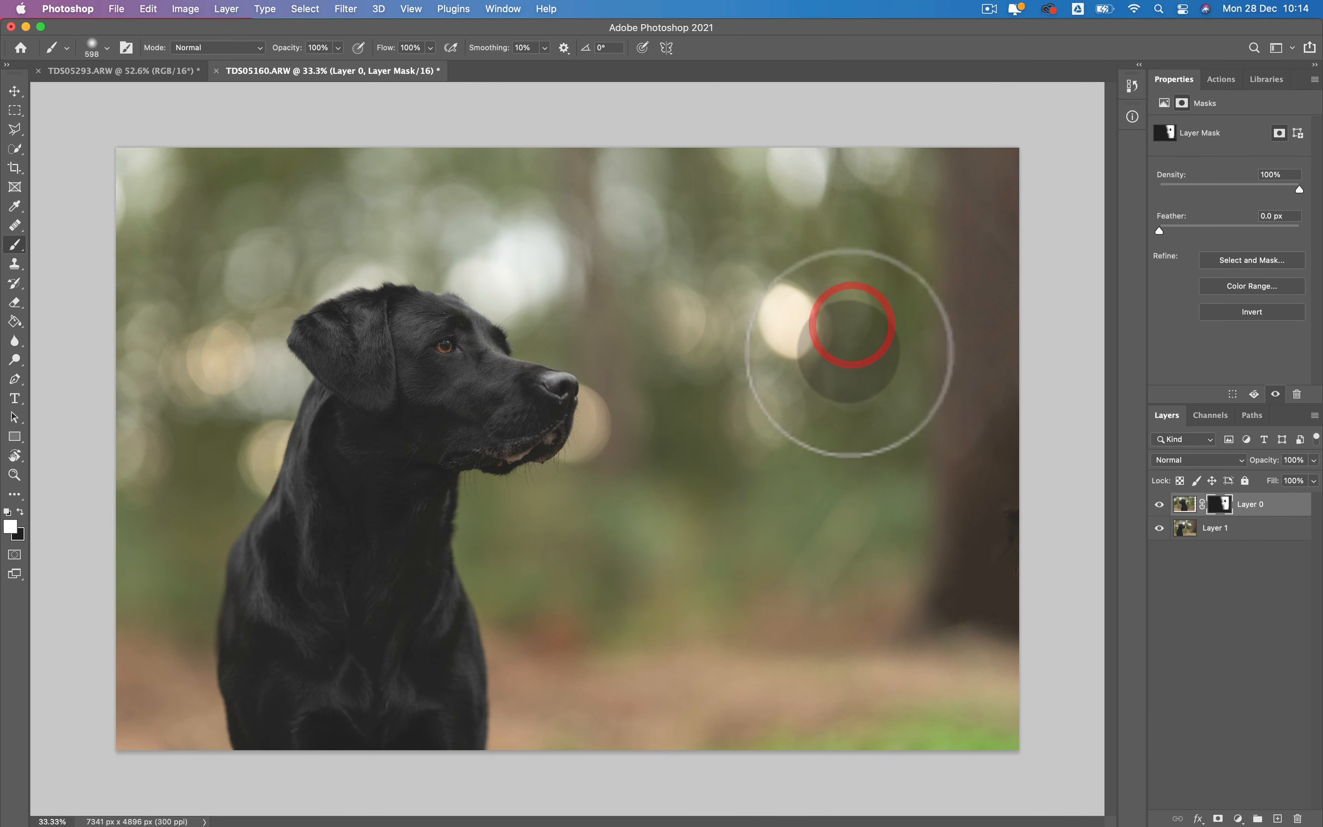
{"action": "left_click", "coordinate": [849, 352]}
{"action": "left_click", "coordinate": [846, 294]}
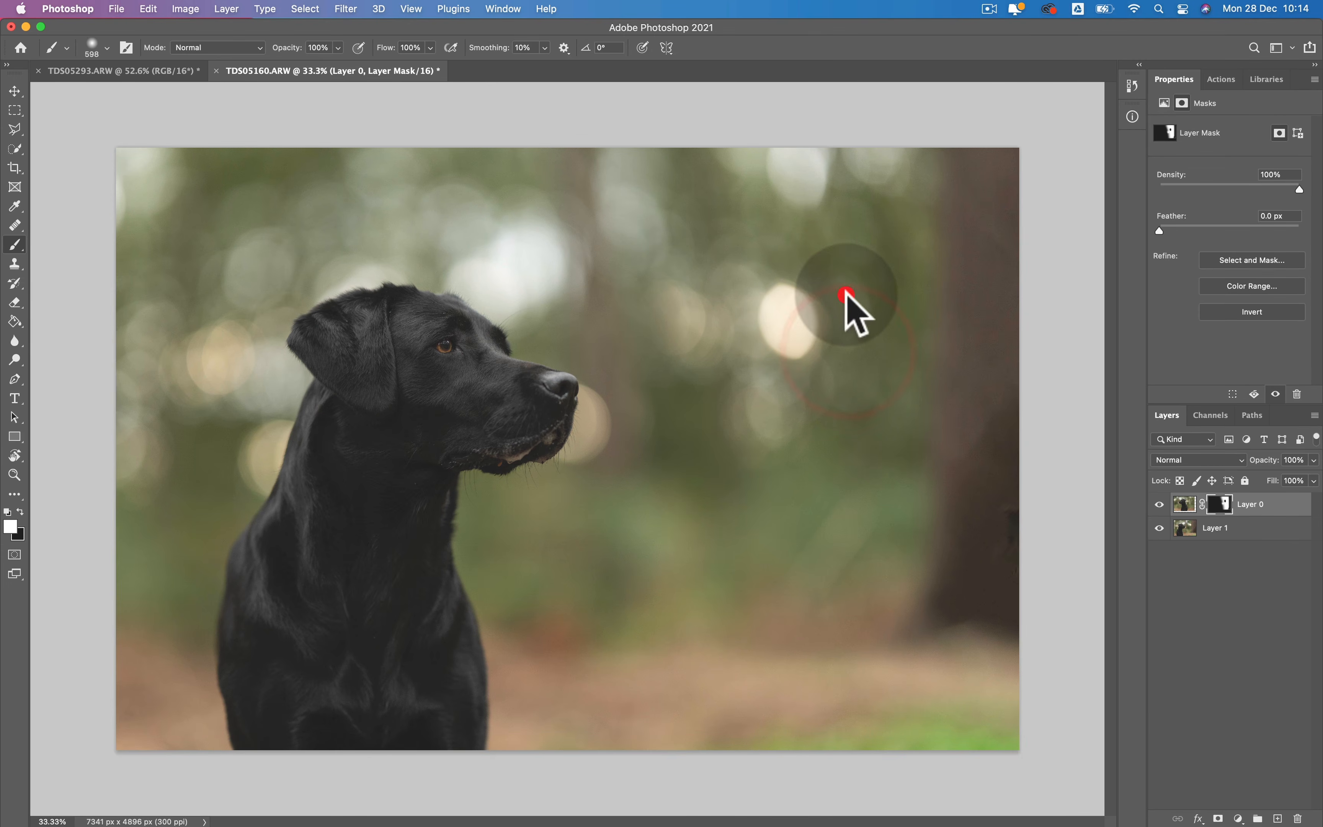
{"action": "left_click", "coordinate": [1159, 527], "text": "alt"}
{"action": "left_click", "coordinate": [1160, 528], "text": "alt"}
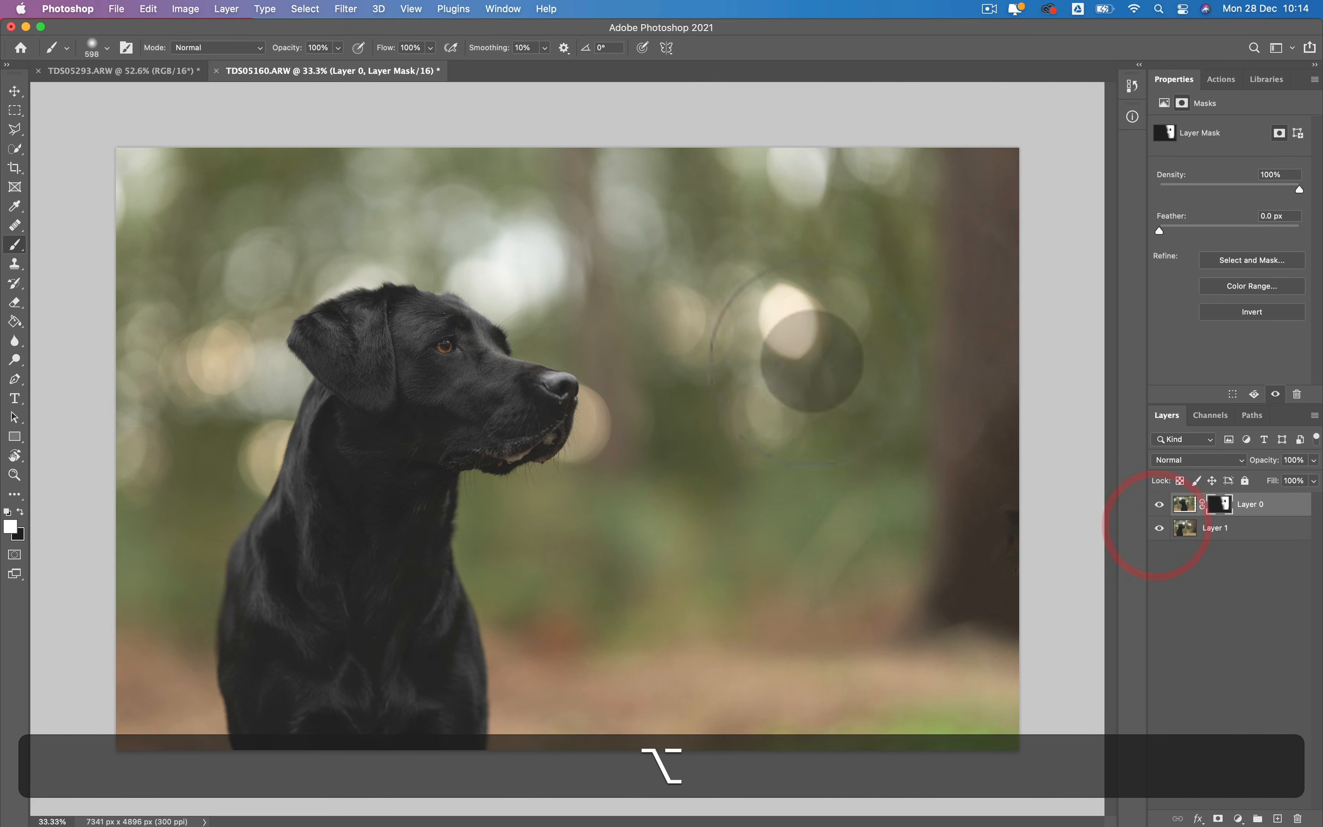
- Alternate black and white dabs on Layer 0's mask over the pale highlight at the photo's upper edge, above the bright bokeh circle
{"action": "left_click", "coordinate": [787, 184]}
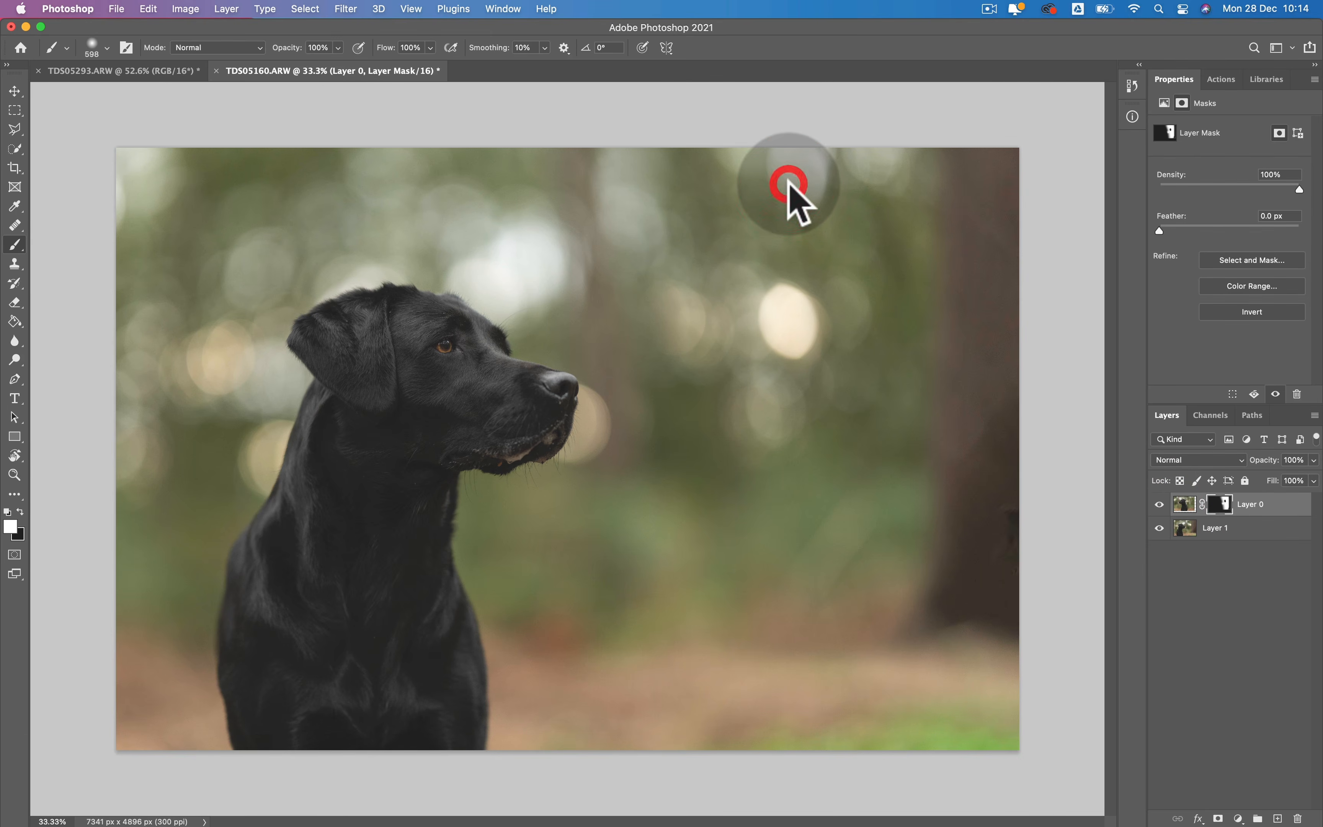
{"action": "key", "text": "x"}
{"action": "left_click", "coordinate": [788, 184]}
{"action": "key", "text": "x"}
{"action": "left_click", "coordinate": [788, 183]}
{"action": "left_click", "coordinate": [788, 184]}
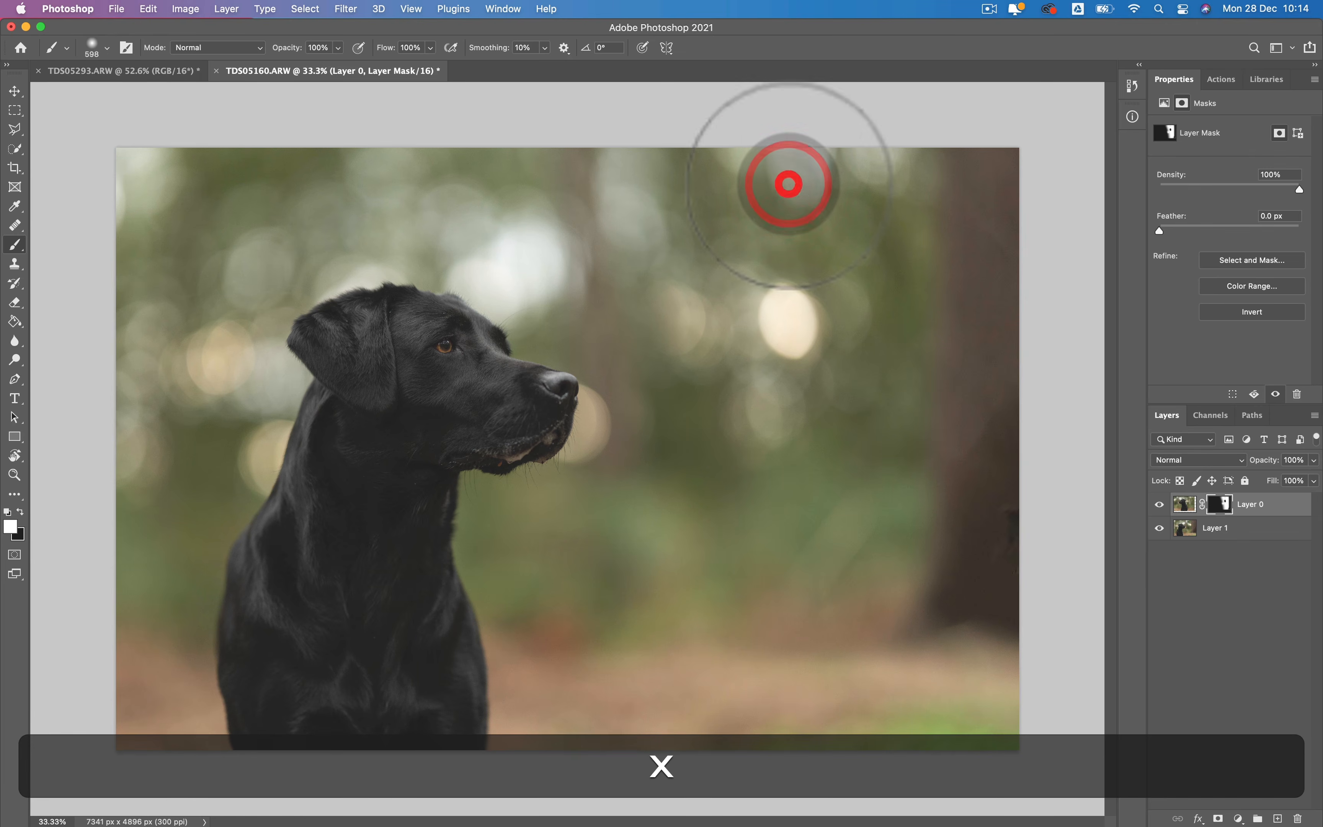